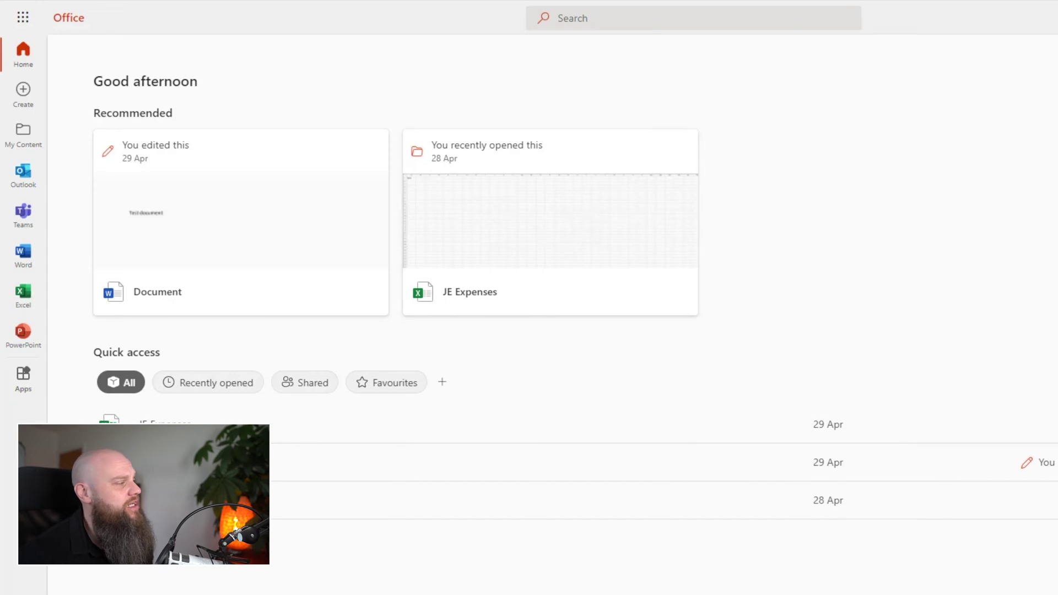
Step: Go to SharePoint from the Microsoft 365 app launcher and start a new site
{"action": "left_click", "coordinate": [27, 13]}
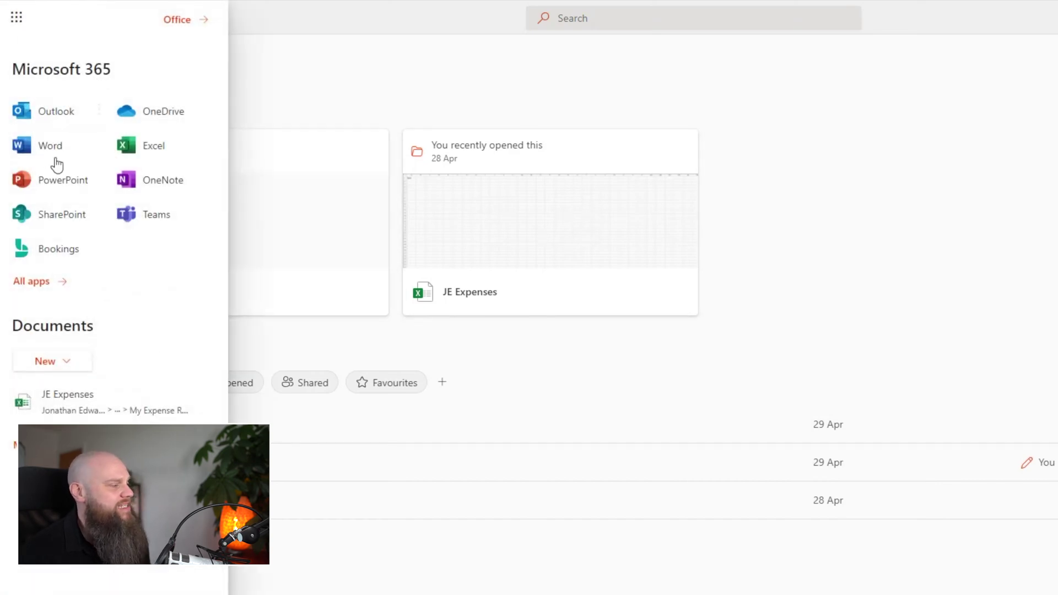
{"action": "left_click", "coordinate": [66, 215]}
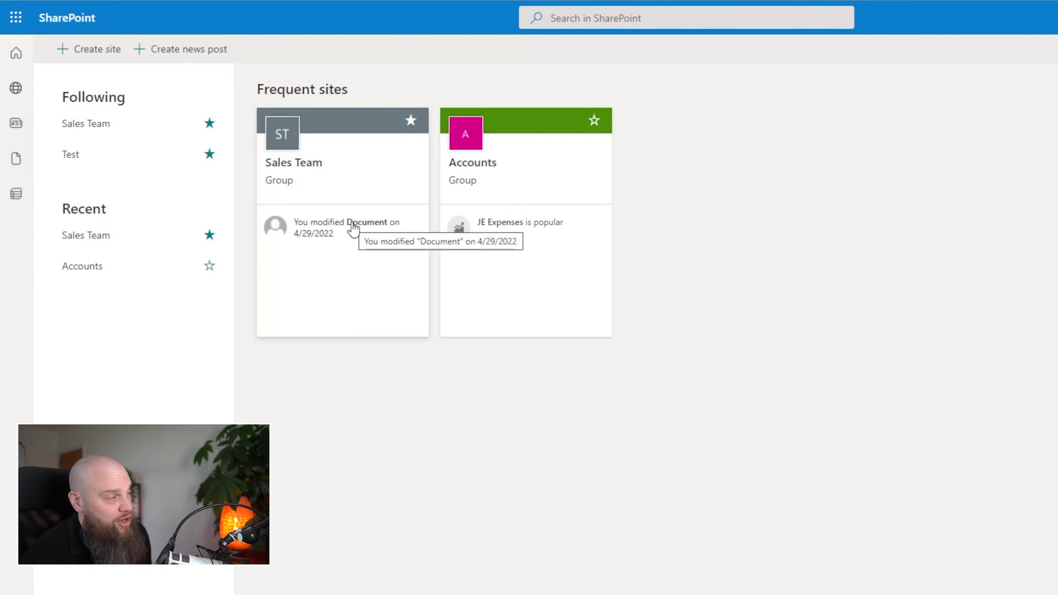
{"action": "left_click", "coordinate": [99, 55]}
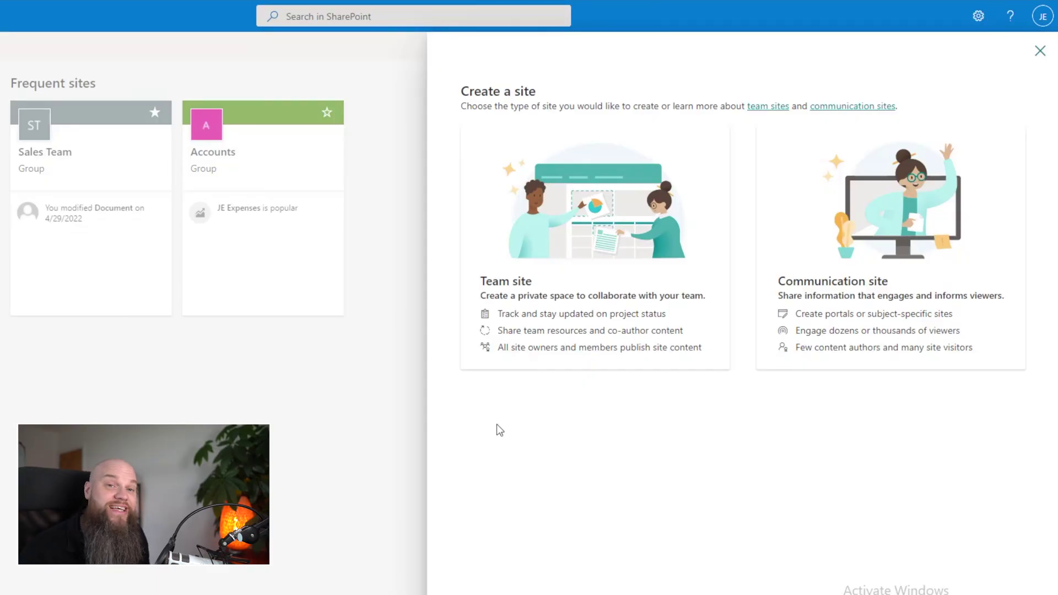
Step: Create a team site named 'Youtube' with privacy left on Private
{"action": "left_click", "coordinate": [590, 286]}
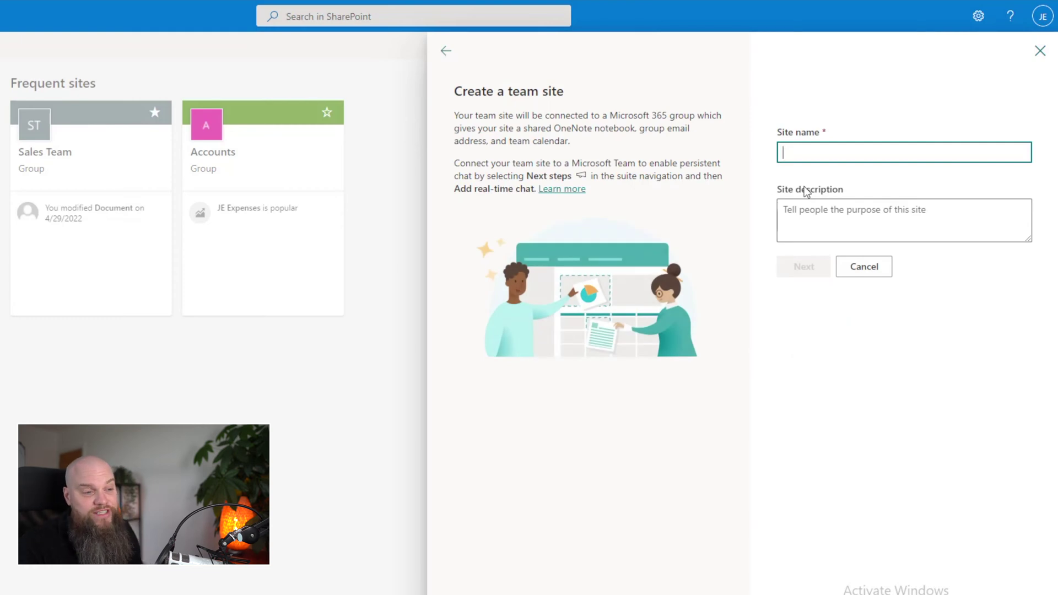
{"action": "type", "text": "You"}
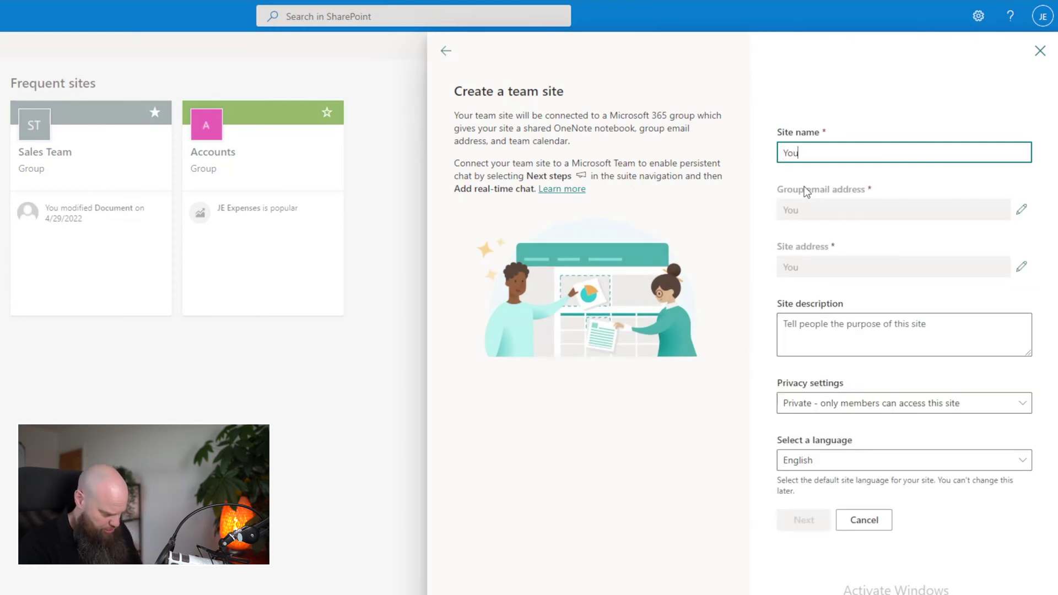
{"action": "type", "text": "tube"}
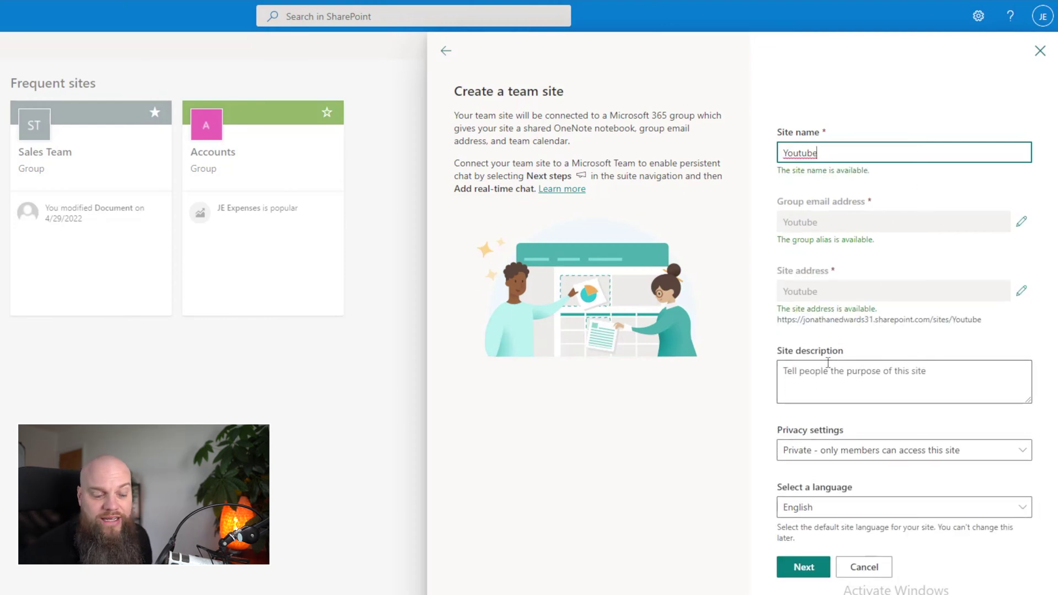
{"action": "left_click", "coordinate": [830, 365]}
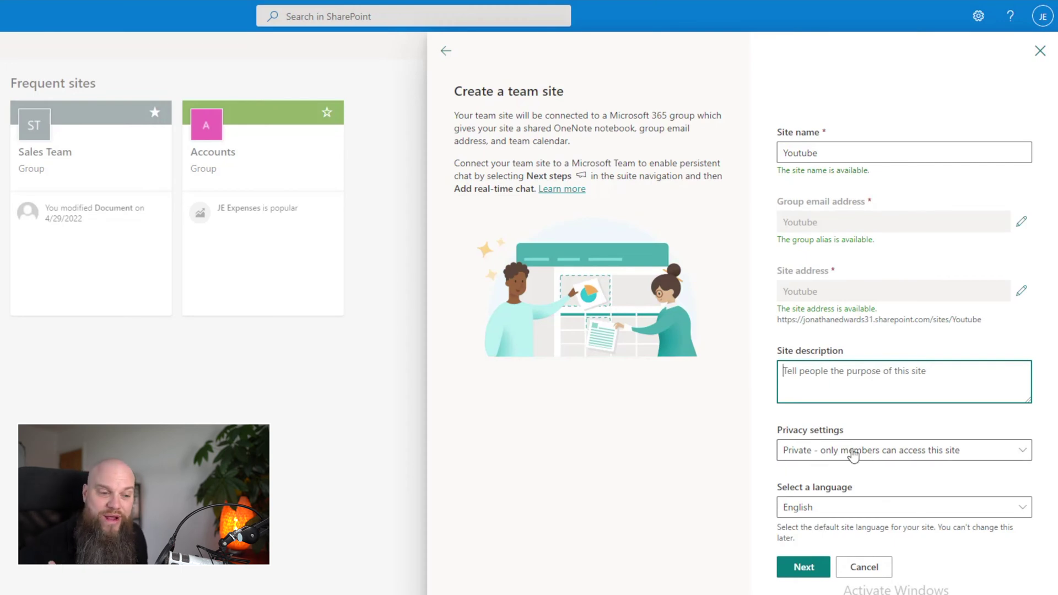
{"action": "left_click", "coordinate": [854, 456]}
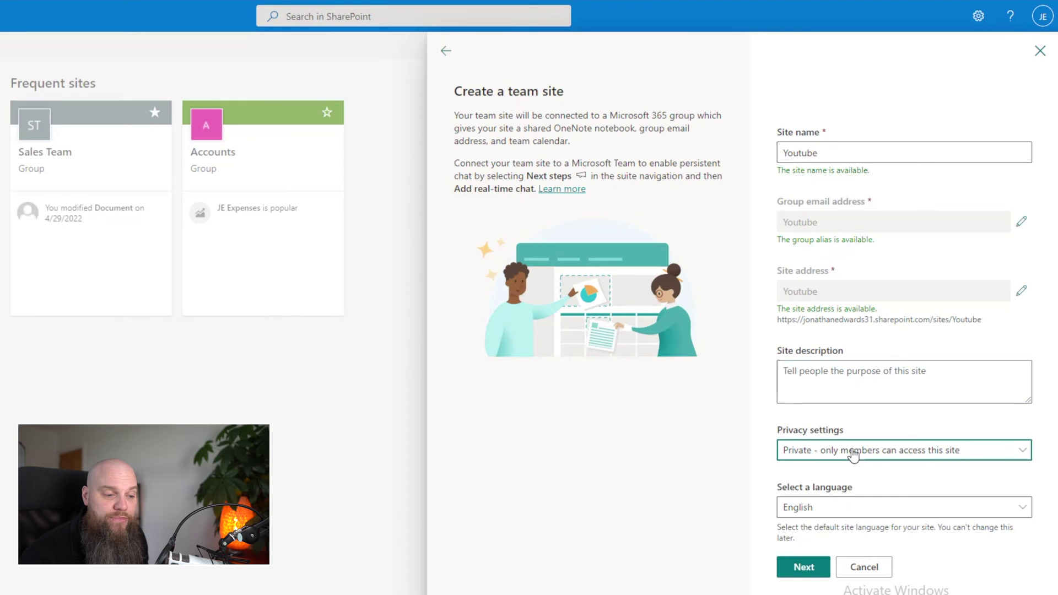
{"action": "left_click", "coordinate": [732, 461]}
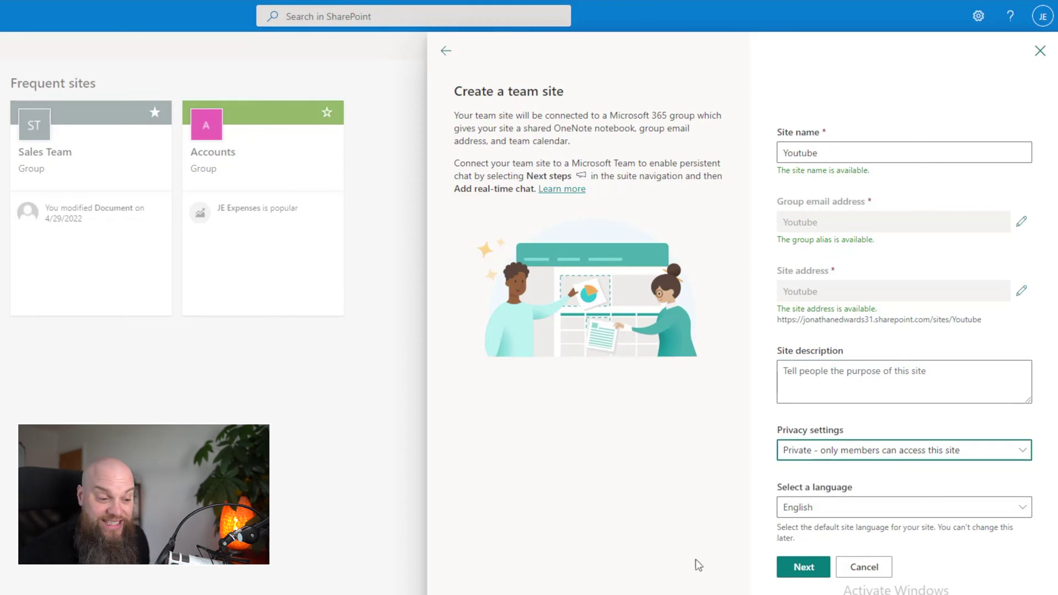
{"action": "left_click", "coordinate": [803, 568]}
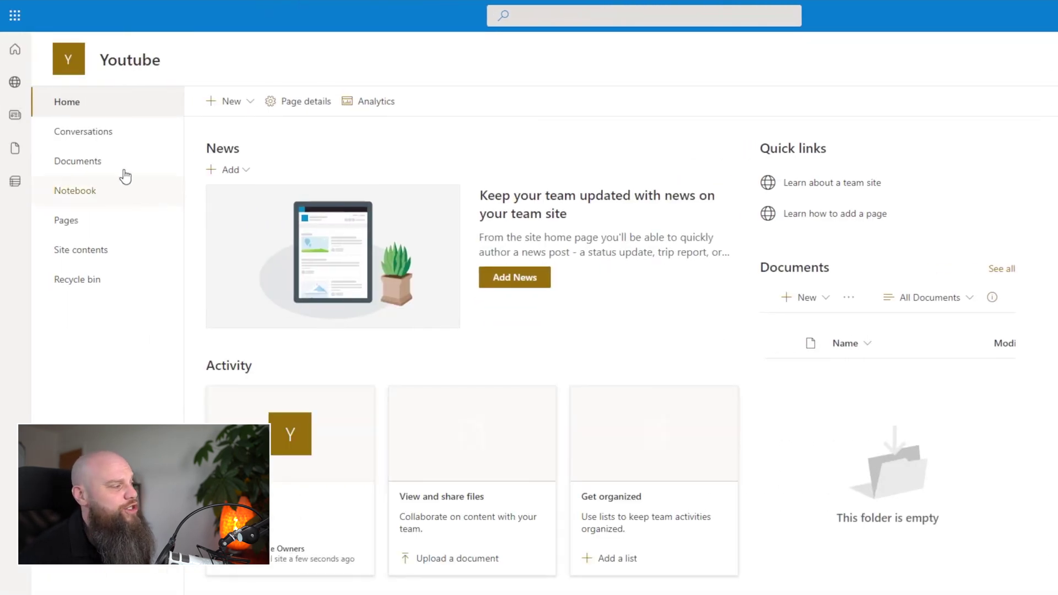
Step: In the Youtube Documents library, create a folder named 'Folder 1' and open it
{"action": "left_click", "coordinate": [114, 170]}
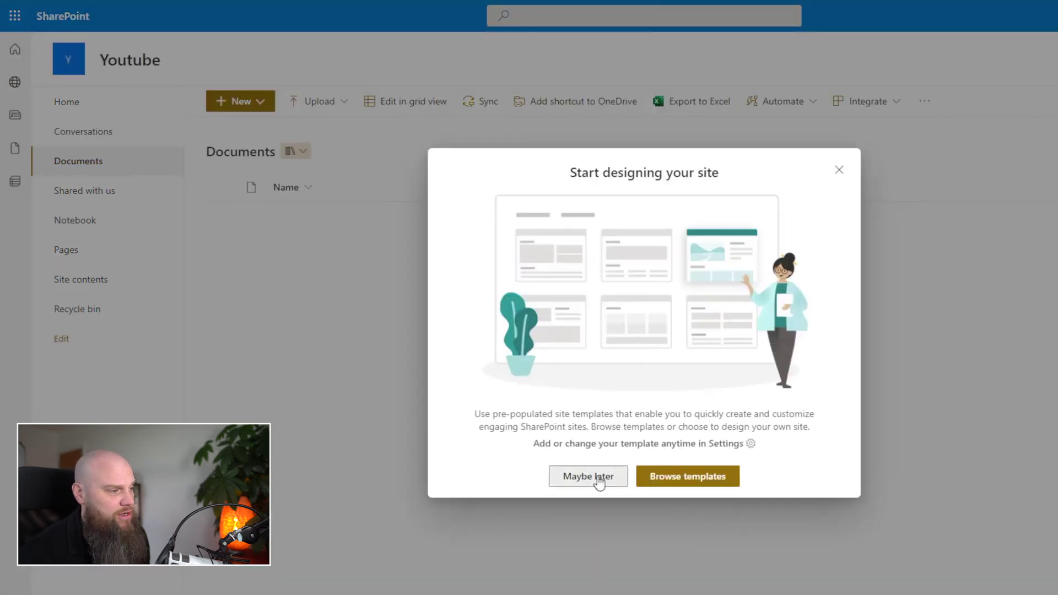
{"action": "left_click", "coordinate": [588, 476]}
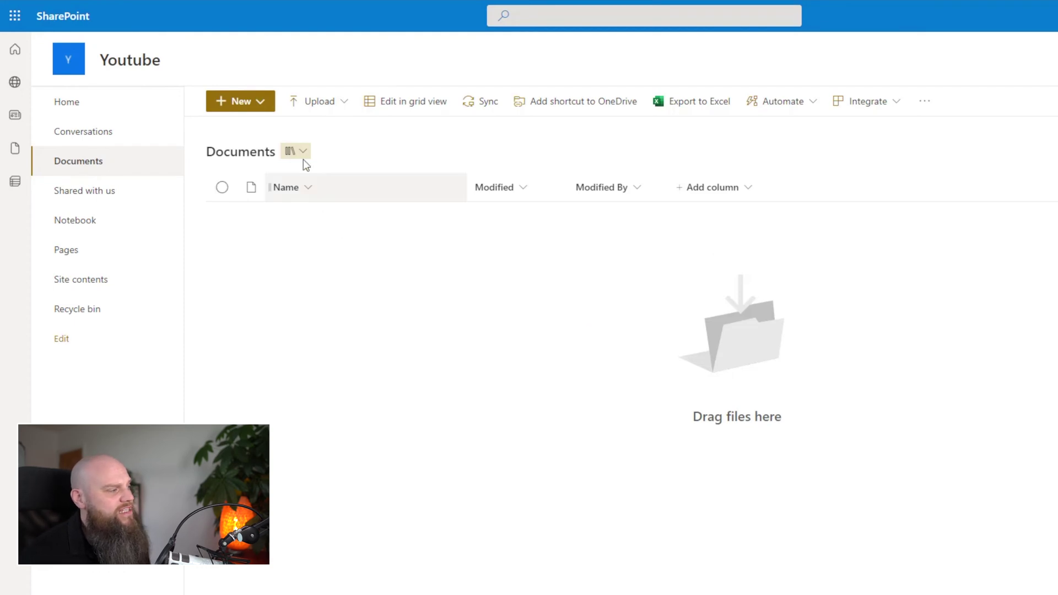
{"action": "left_click", "coordinate": [261, 104]}
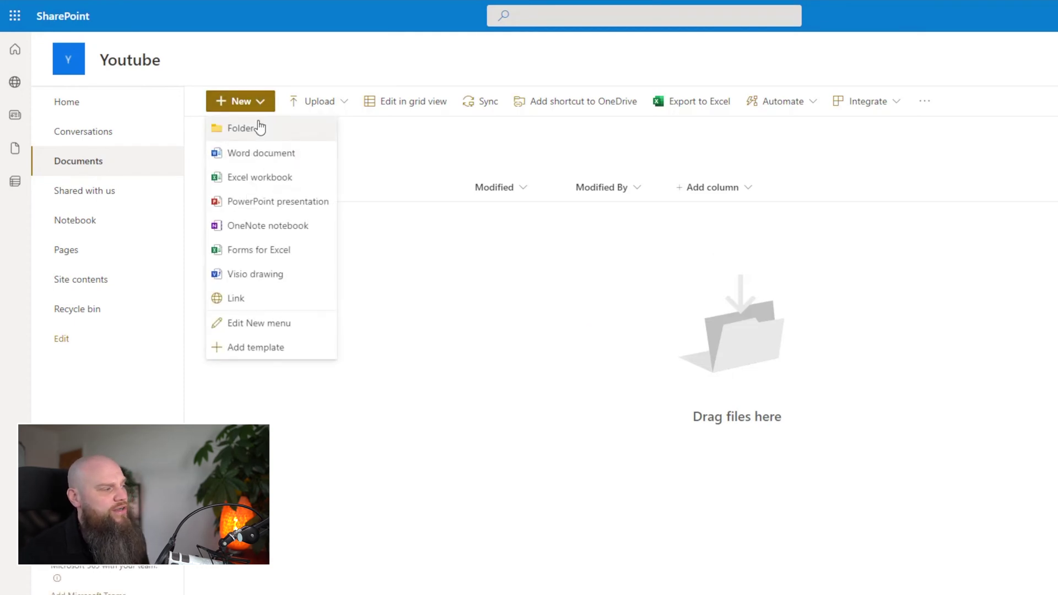
{"action": "left_click", "coordinate": [256, 131]}
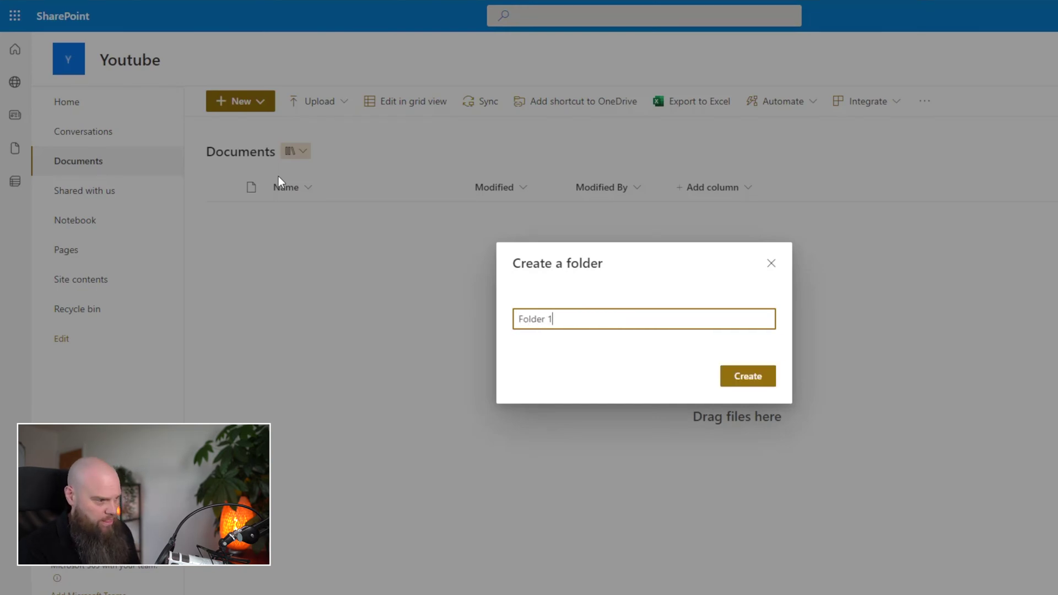
{"action": "type", "text": "Folder 1"}
{"action": "key", "text": "Return"}
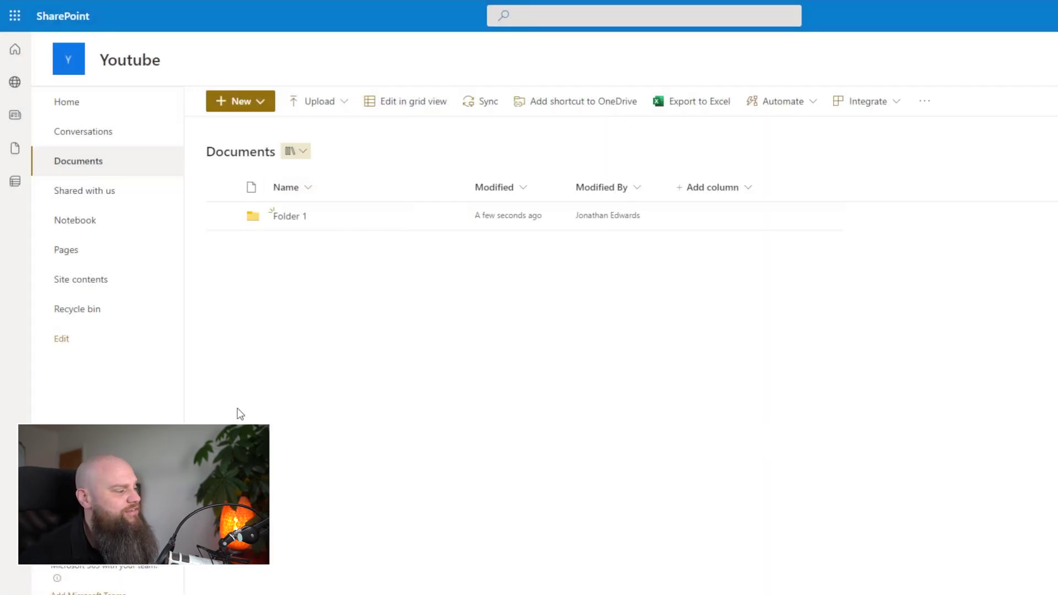
{"action": "left_click", "coordinate": [287, 219]}
Step: Check which item types the New menu offers inside Folder 1
{"action": "left_click", "coordinate": [267, 109]}
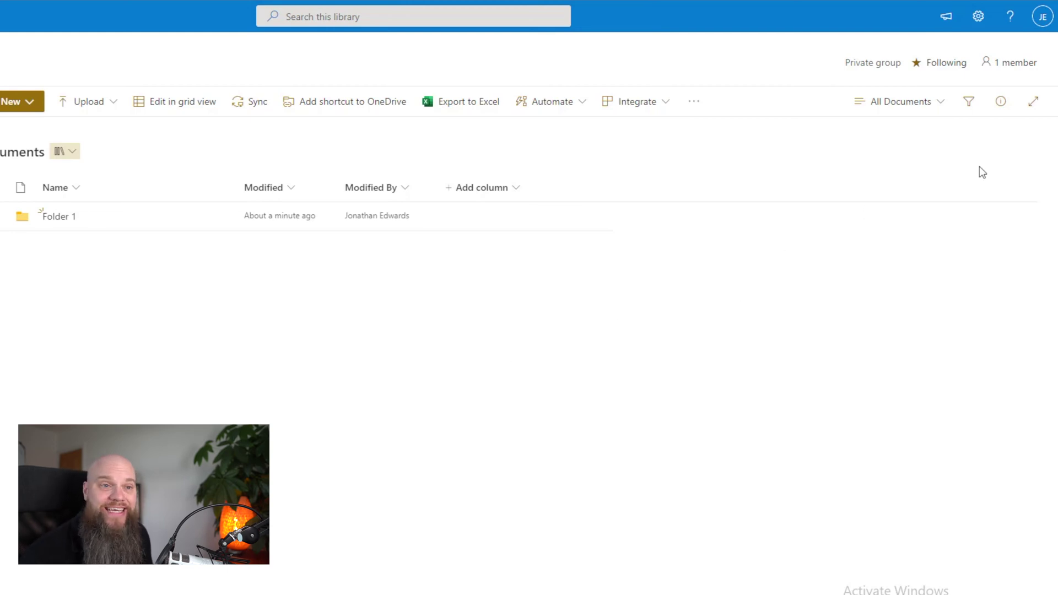
{"action": "left_click", "coordinate": [1007, 70]}
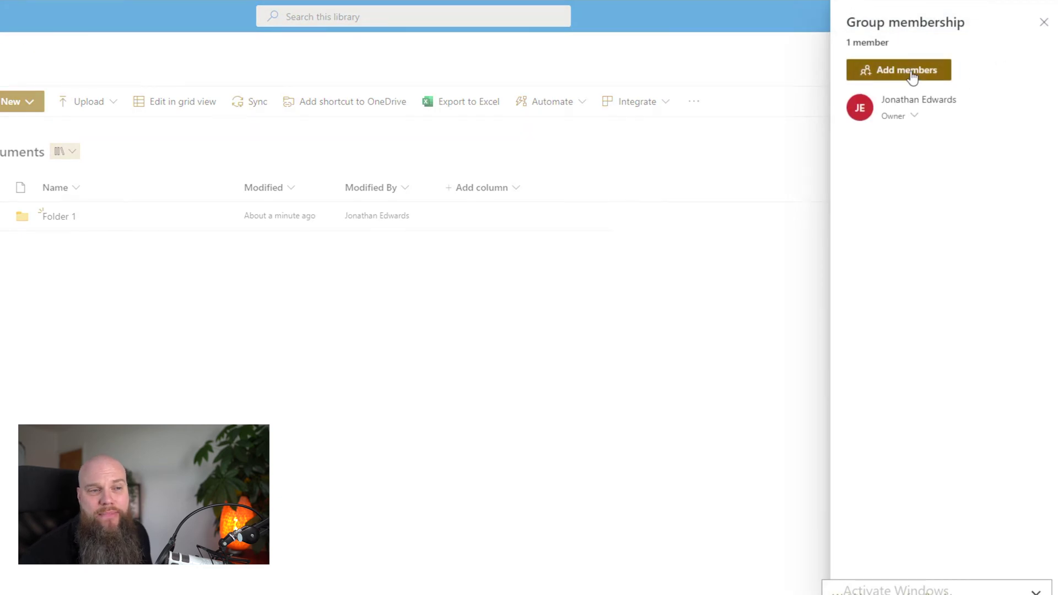
{"action": "left_click", "coordinate": [912, 77]}
{"action": "left_click", "coordinate": [934, 327]}
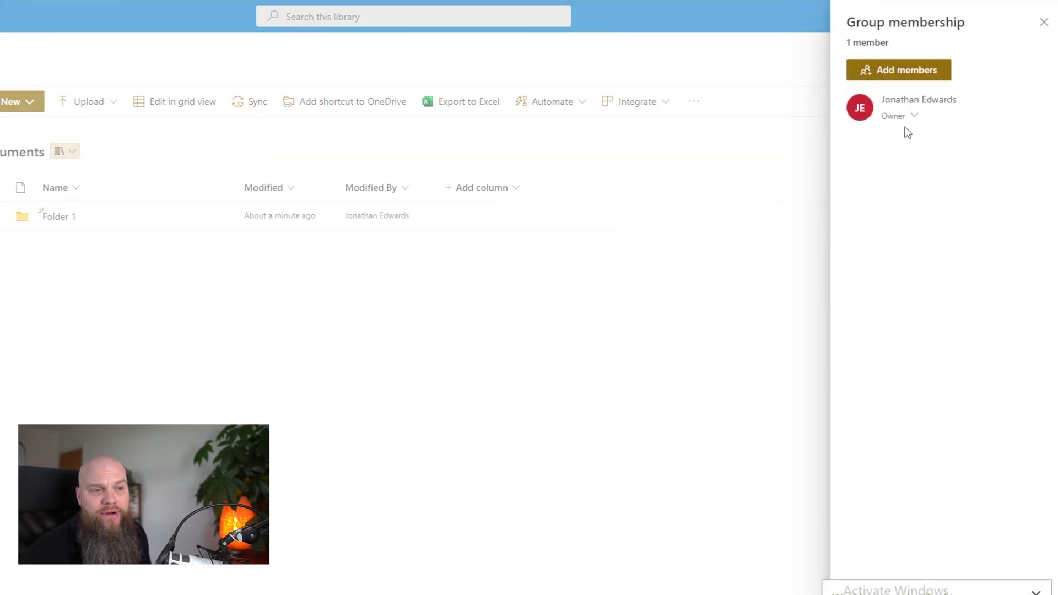
{"action": "left_click", "coordinate": [919, 76]}
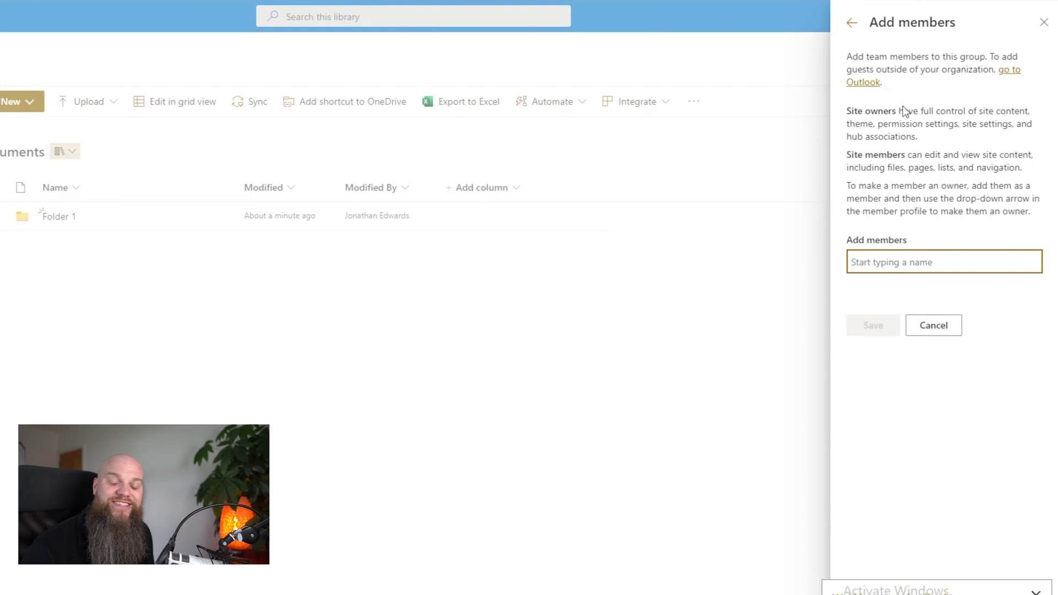
{"action": "left_click", "coordinate": [933, 328]}
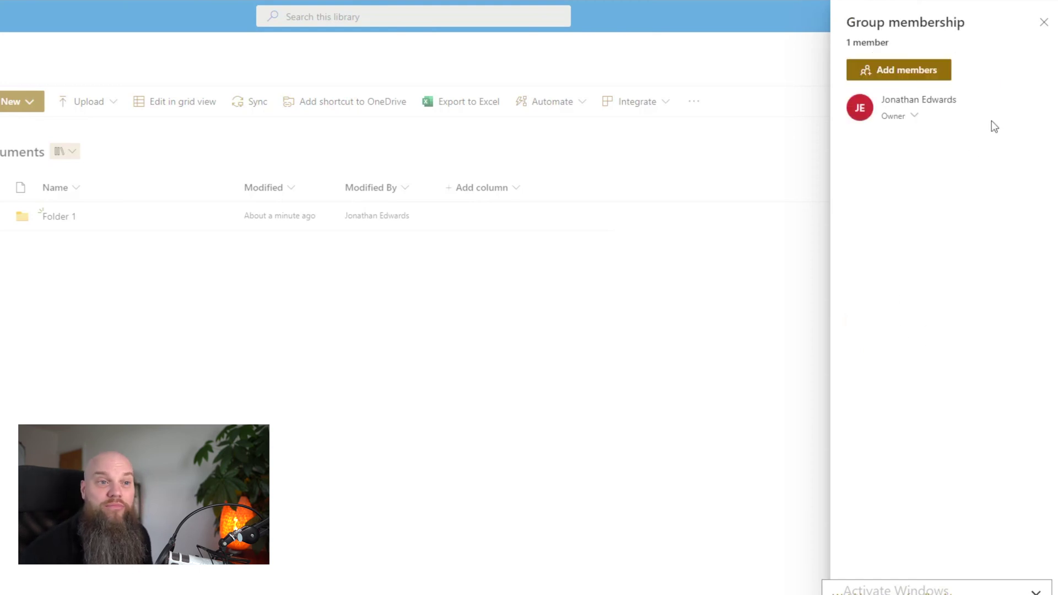
{"action": "left_click", "coordinate": [1044, 24]}
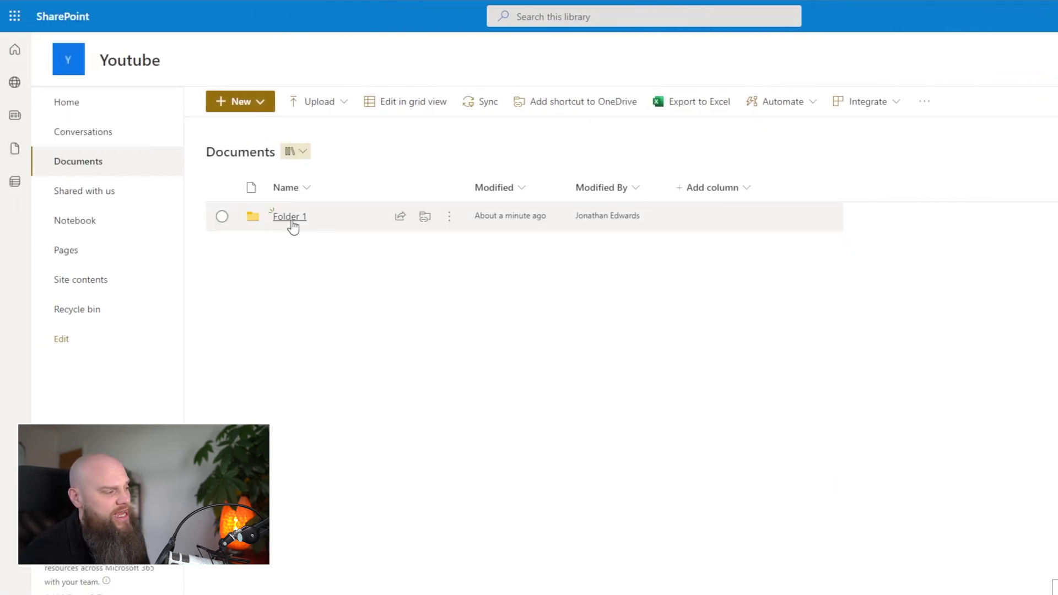
Step: Open Folder 1, then browse the Accounts - General and Sales Team - Documents libraries in a maximized File Explorer
{"action": "left_click", "coordinate": [291, 218]}
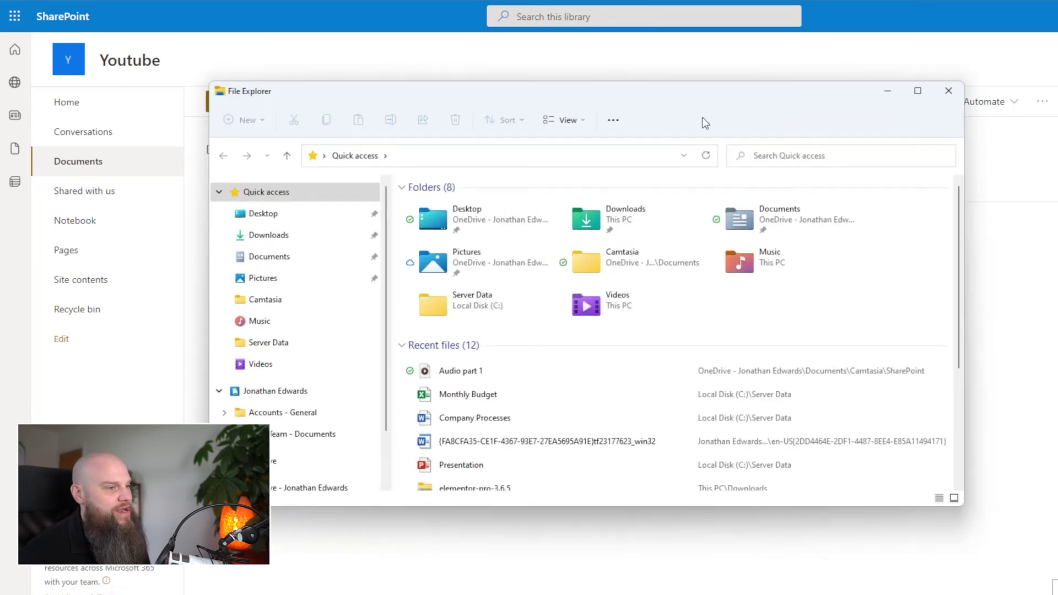
{"action": "left_click", "coordinate": [920, 91]}
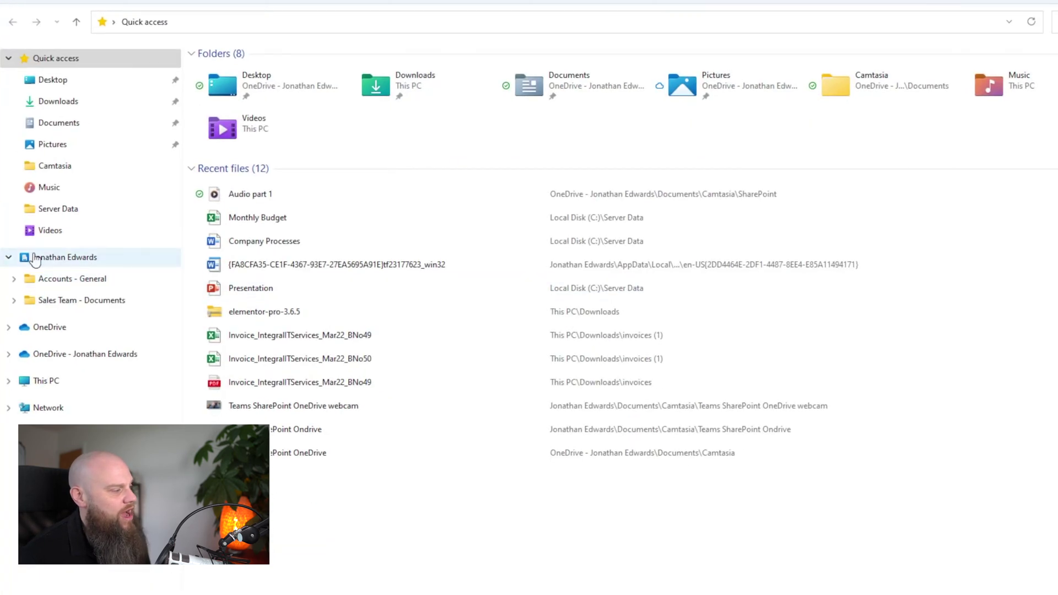
{"action": "left_click", "coordinate": [67, 275]}
{"action": "left_click", "coordinate": [75, 302]}
{"action": "key", "text": "alt+Left"}
{"action": "left_click", "coordinate": [88, 303]}
{"action": "left_click", "coordinate": [97, 284]}
{"action": "left_click", "coordinate": [94, 300]}
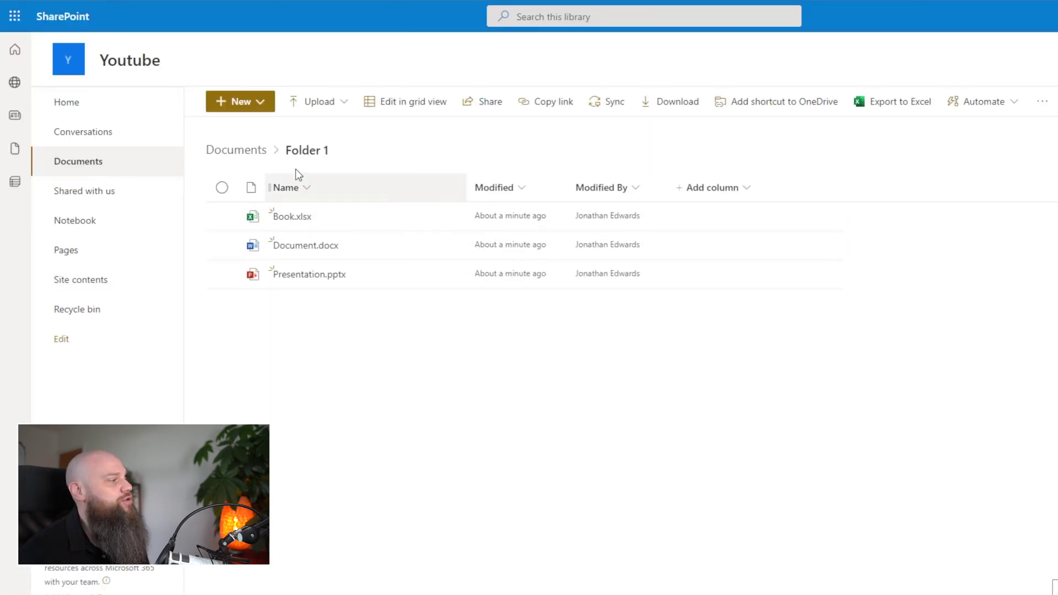
Step: Return to the Youtube site through SharePoint's My sites list and open its Documents library
{"action": "left_click", "coordinate": [14, 18]}
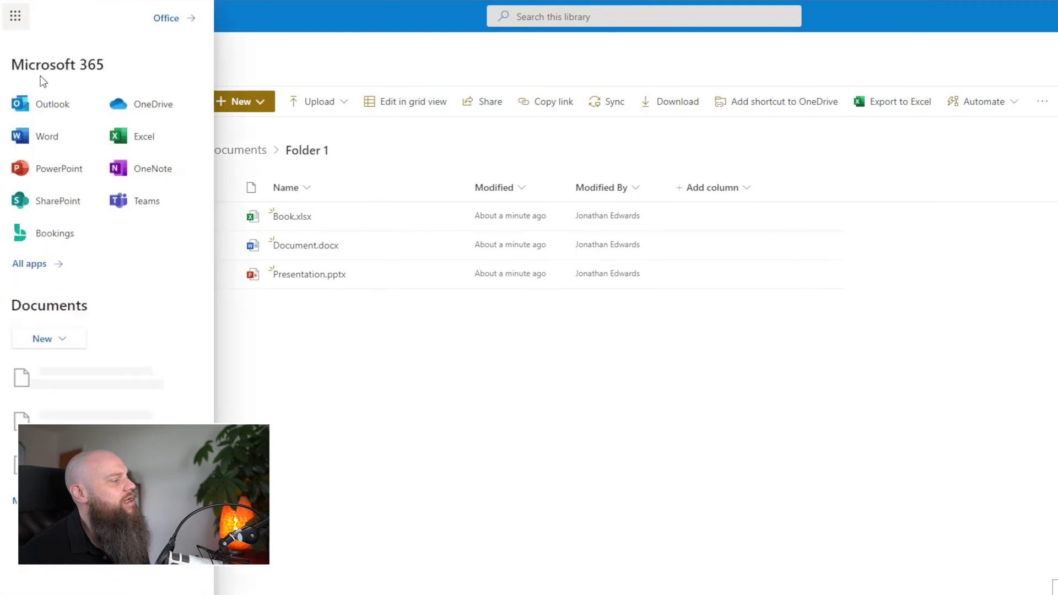
{"action": "left_click", "coordinate": [55, 205]}
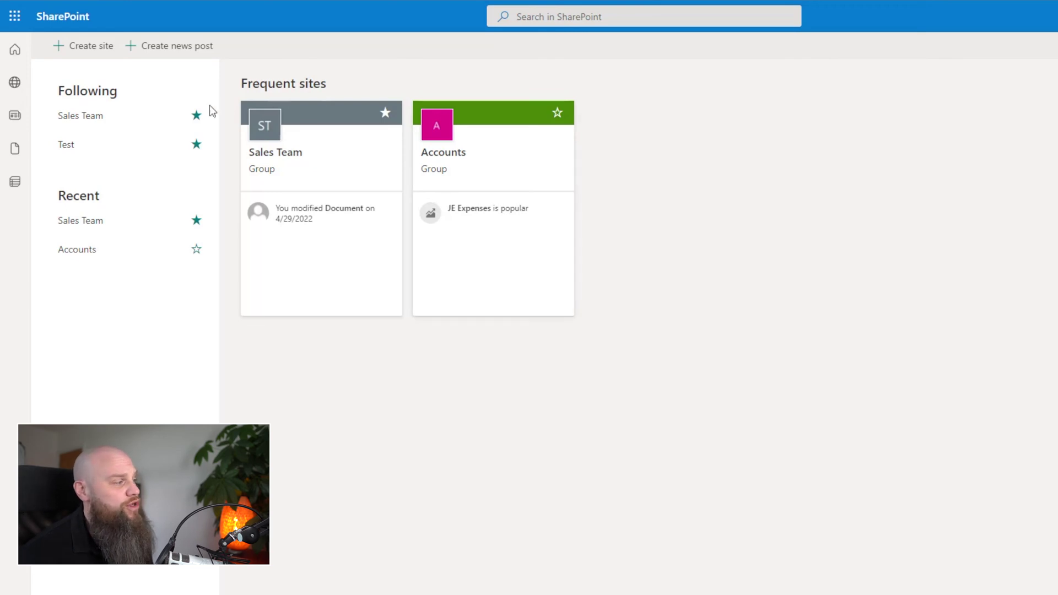
{"action": "left_click", "coordinate": [15, 85]}
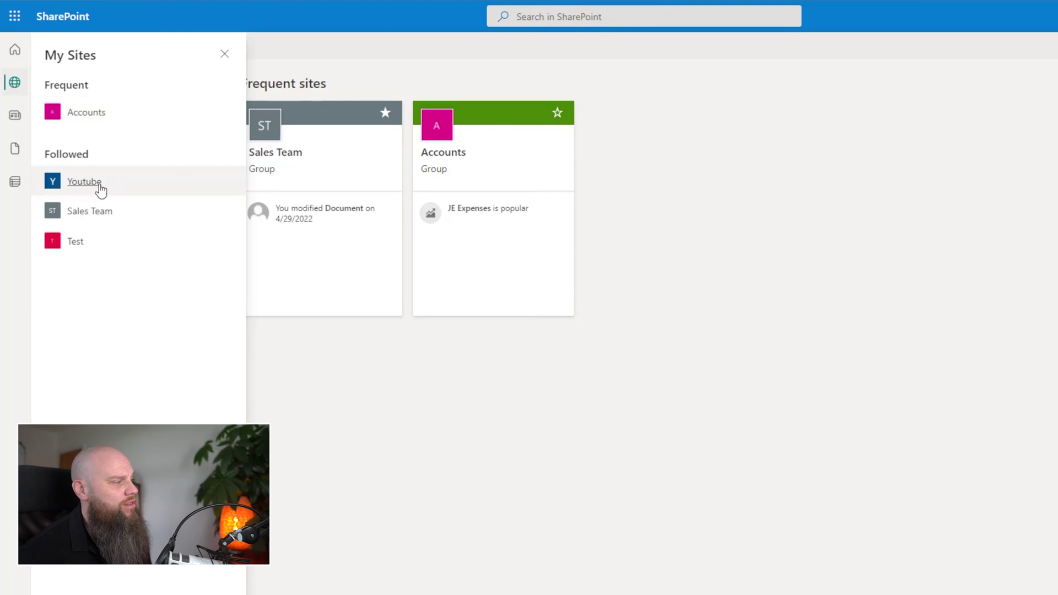
{"action": "left_click", "coordinate": [84, 181]}
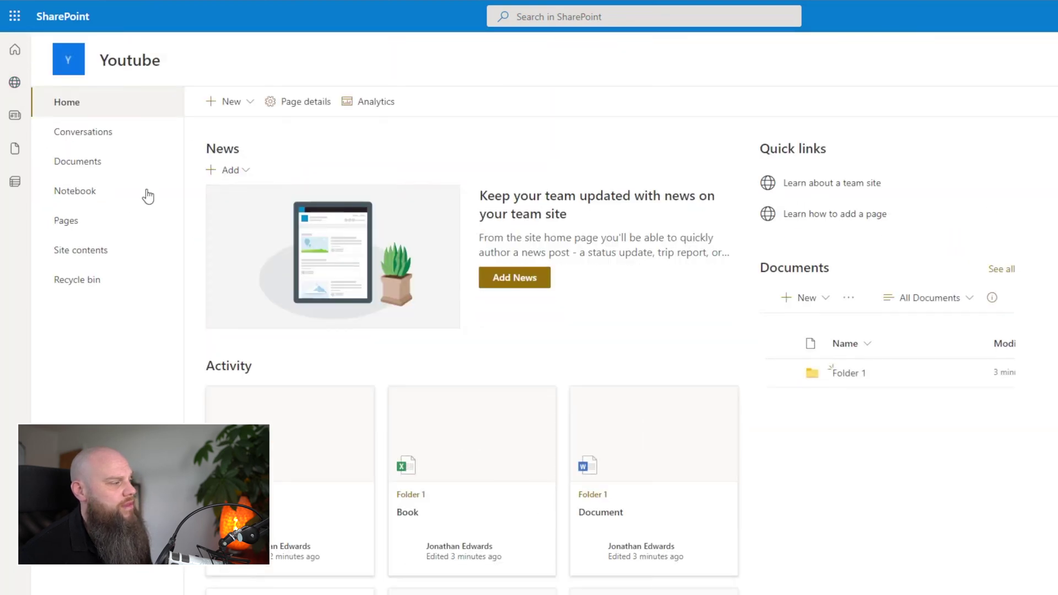
{"action": "left_click", "coordinate": [116, 167]}
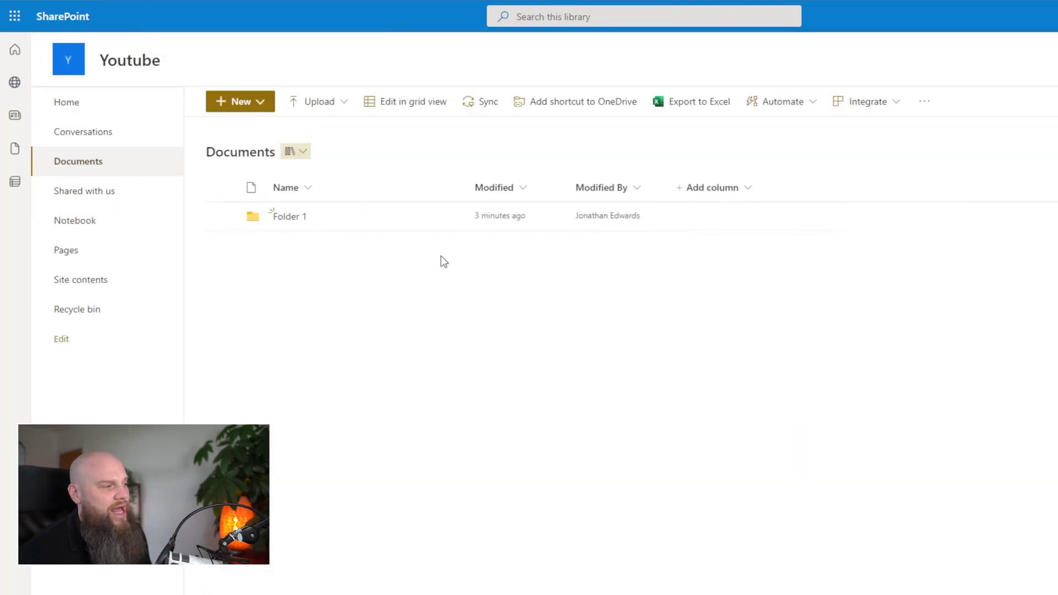
Step: Sync the Youtube Documents library to this computer and close the syncing notice
{"action": "left_click", "coordinate": [483, 108]}
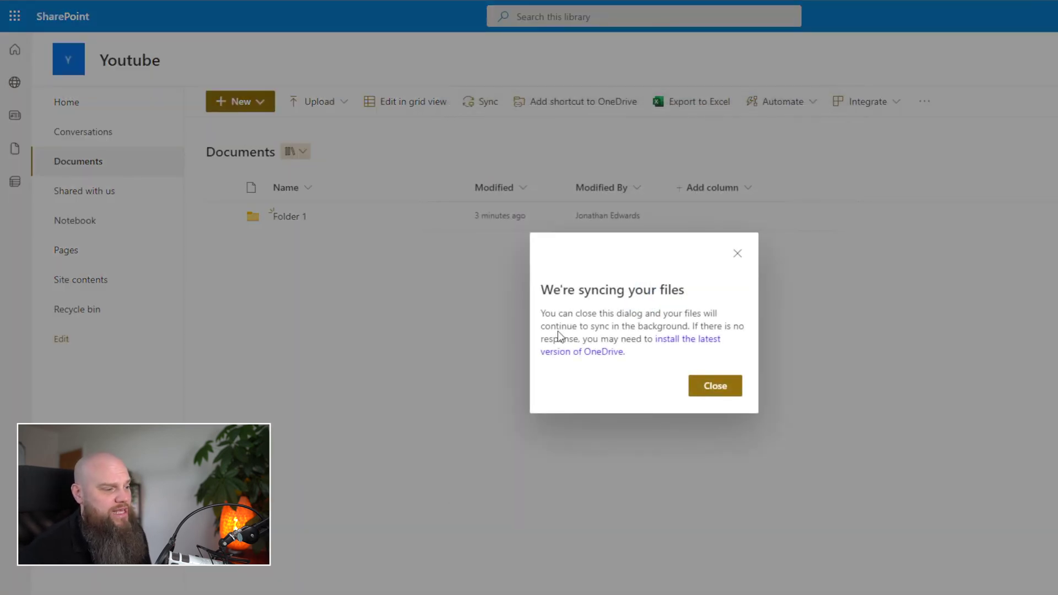
{"action": "left_click", "coordinate": [715, 386]}
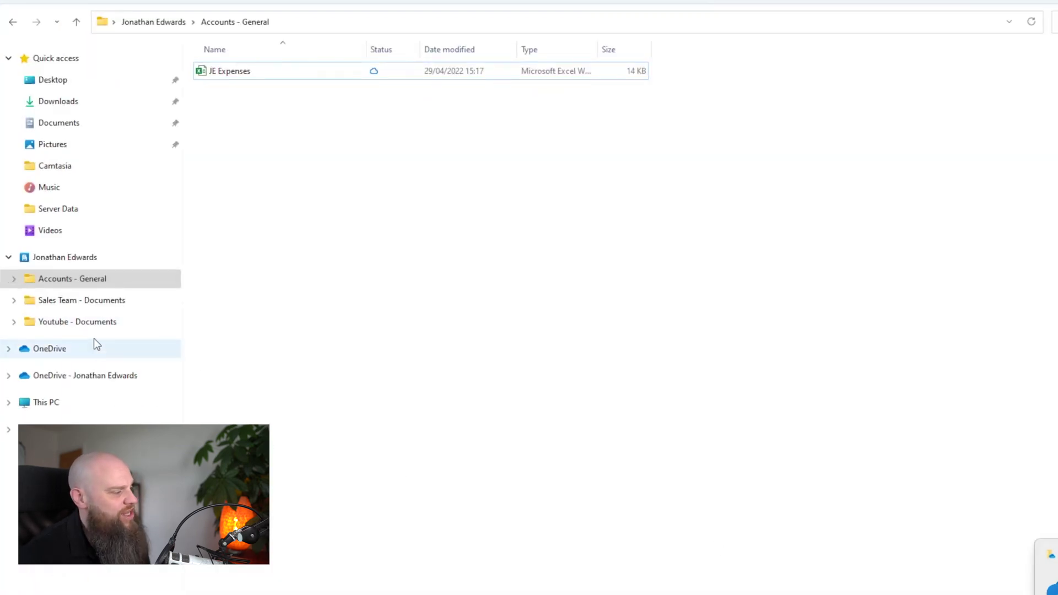
Step: Open Folder 1 inside the synced Youtube - Documents library in File Explorer
{"action": "left_click", "coordinate": [100, 330]}
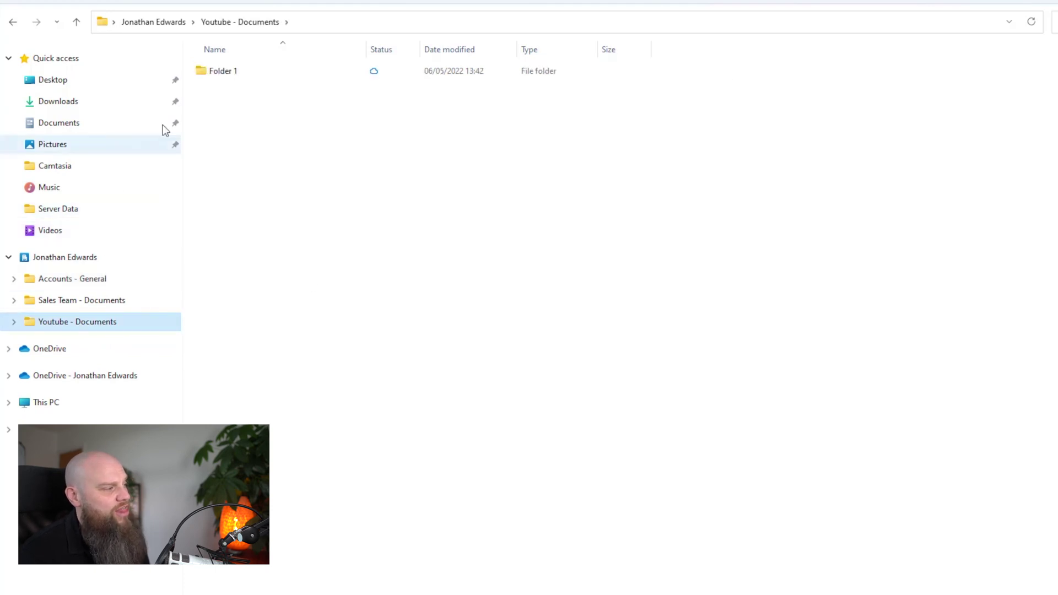
{"action": "double_click", "coordinate": [231, 79]}
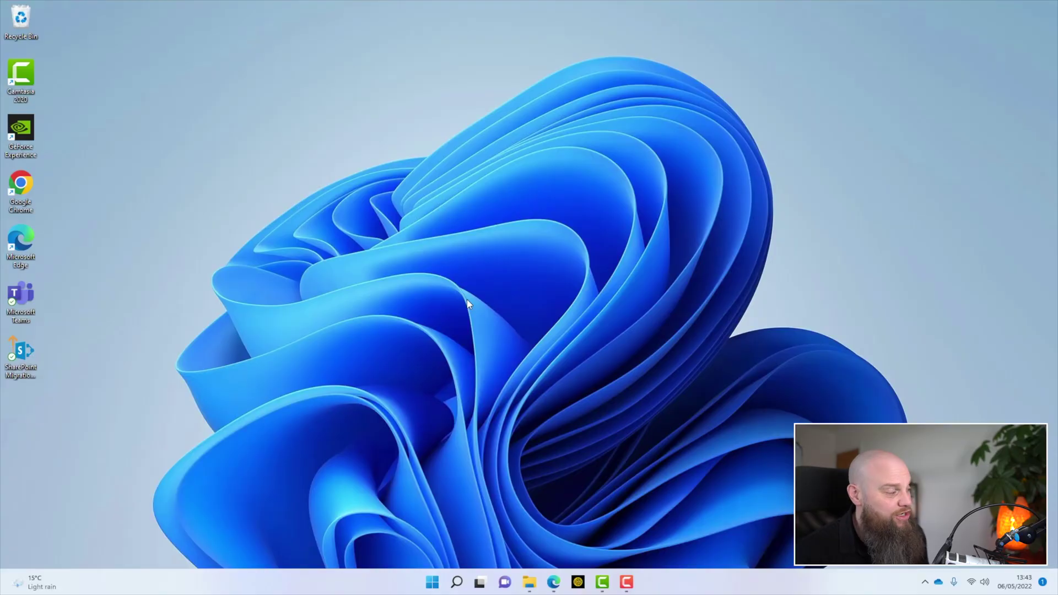
{"action": "left_click", "coordinate": [554, 582]}
{"action": "left_click", "coordinate": [76, 12]}
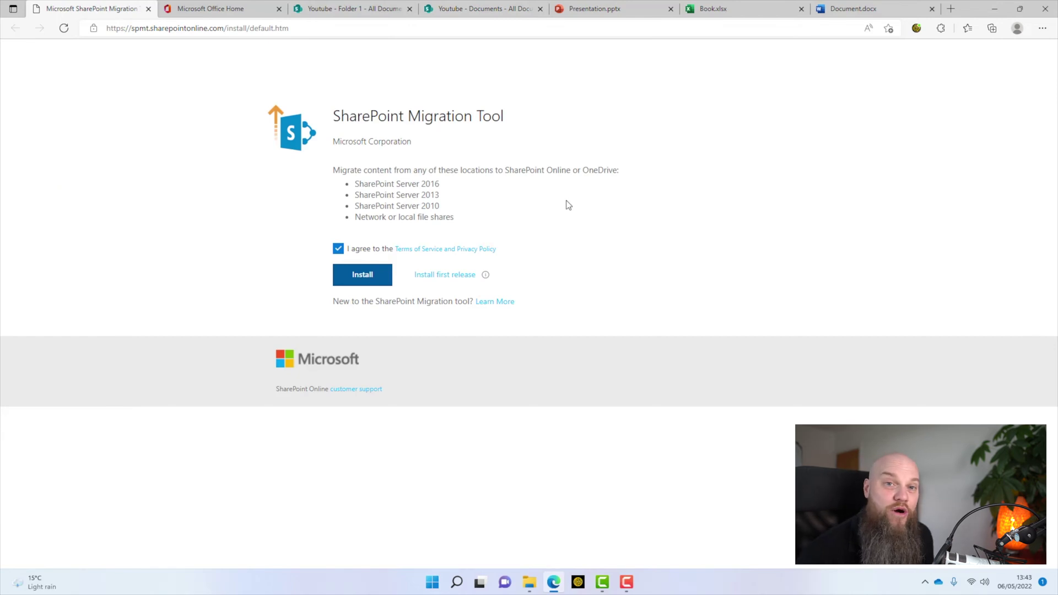
{"action": "left_click", "coordinate": [995, 9]}
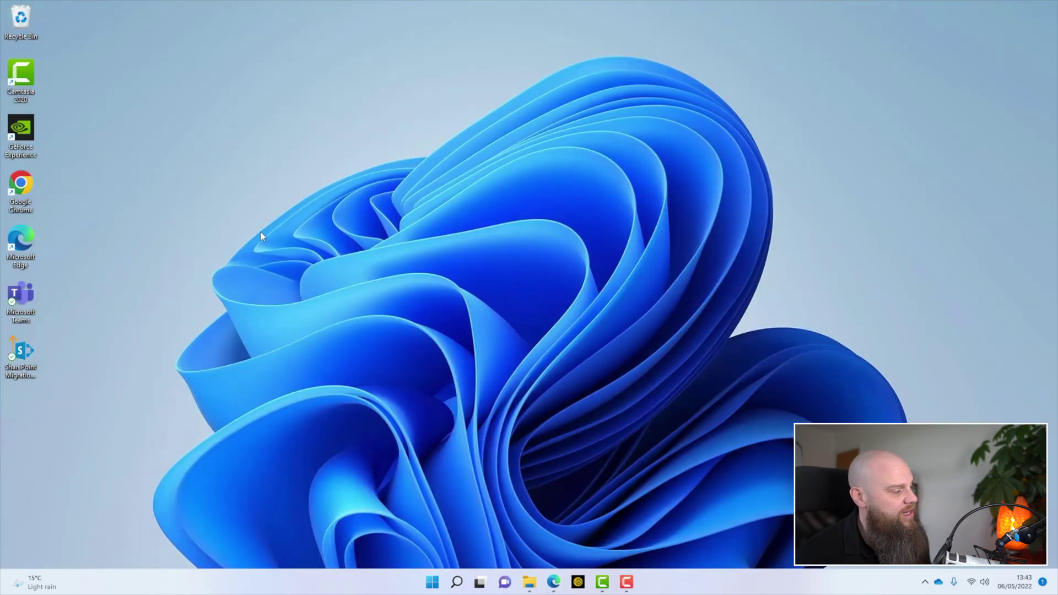
Step: Launch the SharePoint Migration Tool and sign in with the account e-mail
{"action": "left_click", "coordinate": [22, 355]}
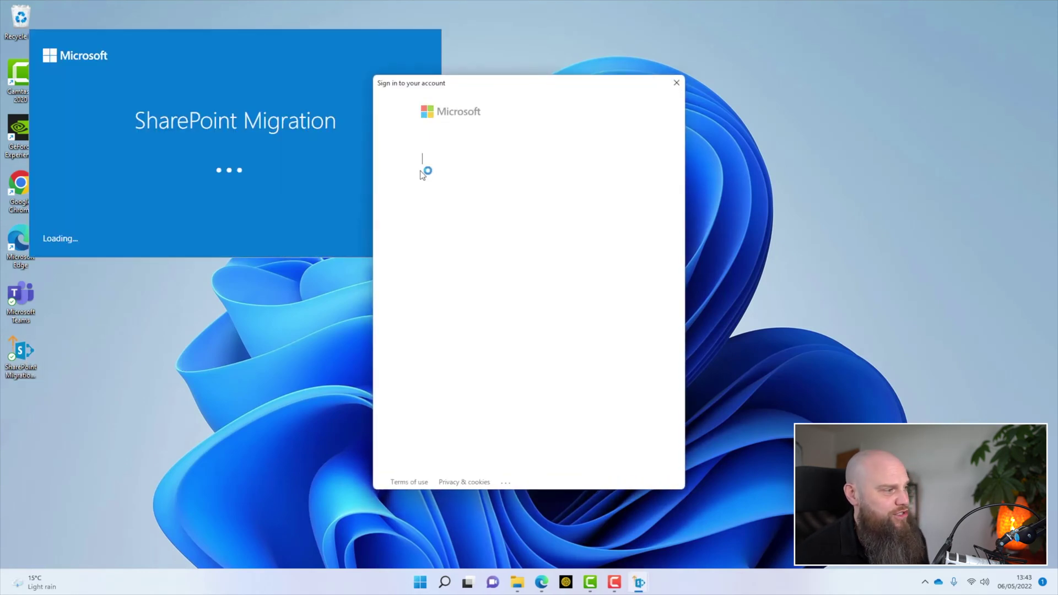
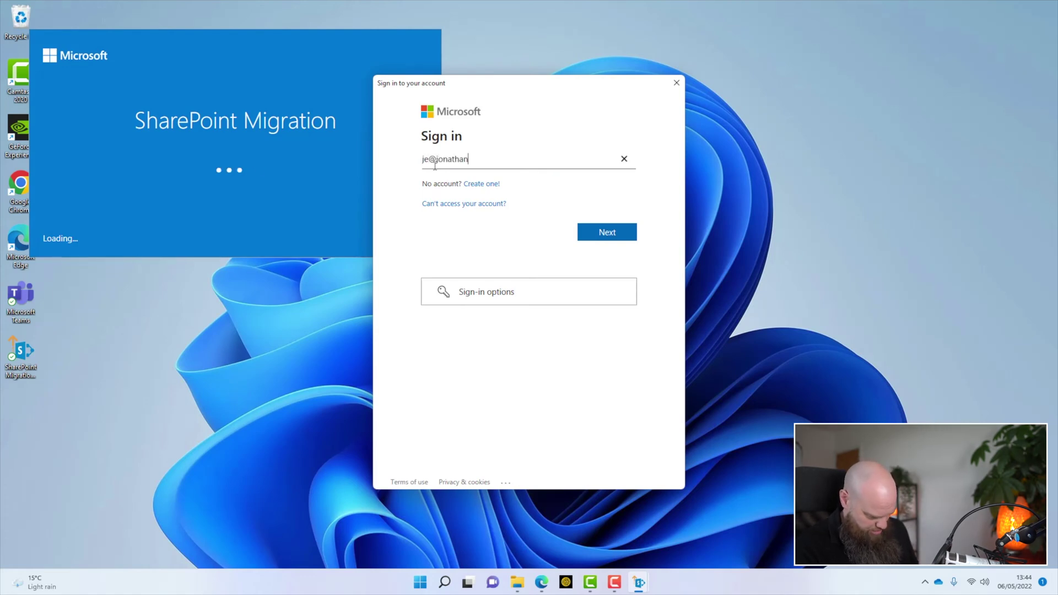
{"action": "key", "text": "Return"}
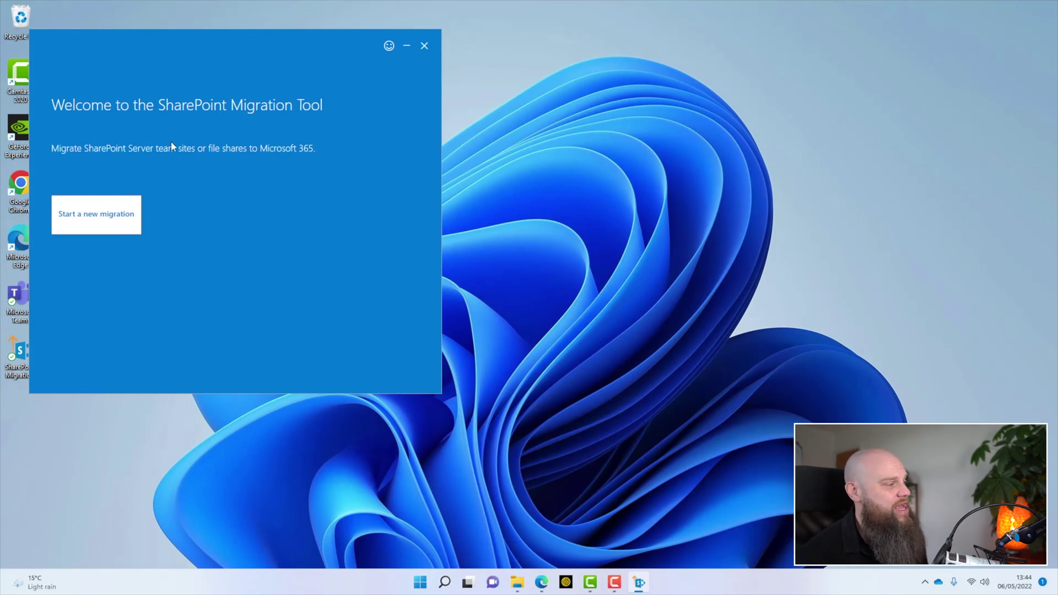
{"action": "left_click", "coordinate": [106, 219]}
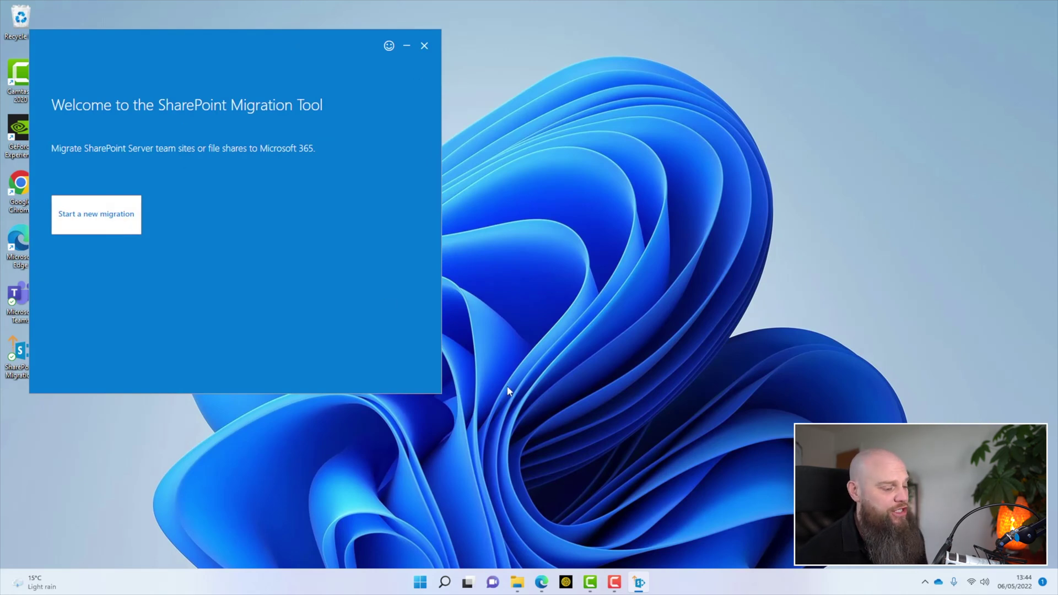
Step: Navigate File Explorer to the C:\Server Data folder on Local Disk (C:)
{"action": "left_click", "coordinate": [517, 583]}
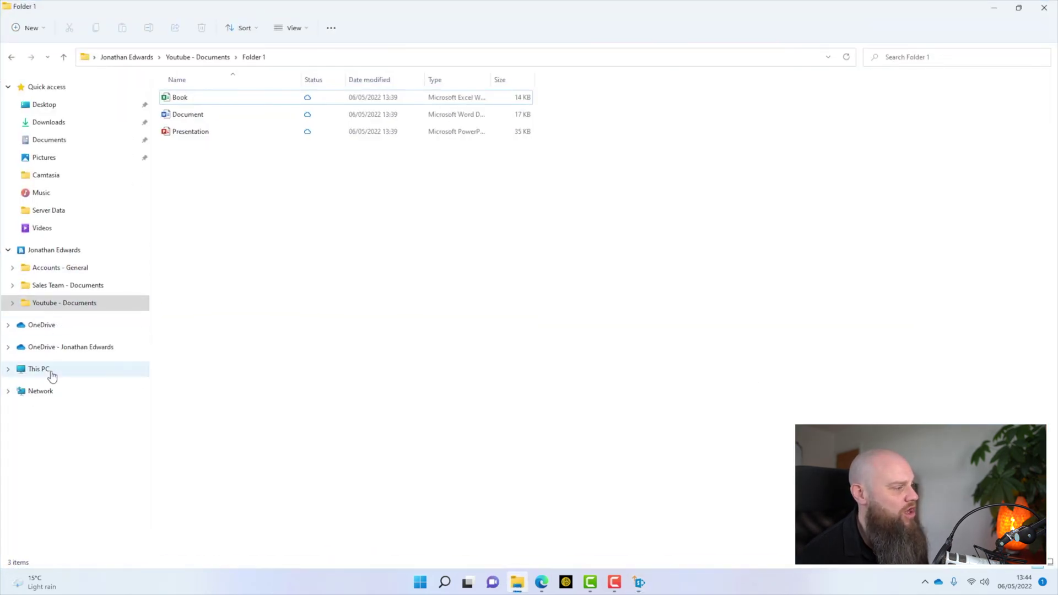
{"action": "left_click", "coordinate": [49, 370]}
{"action": "double_click", "coordinate": [235, 190]}
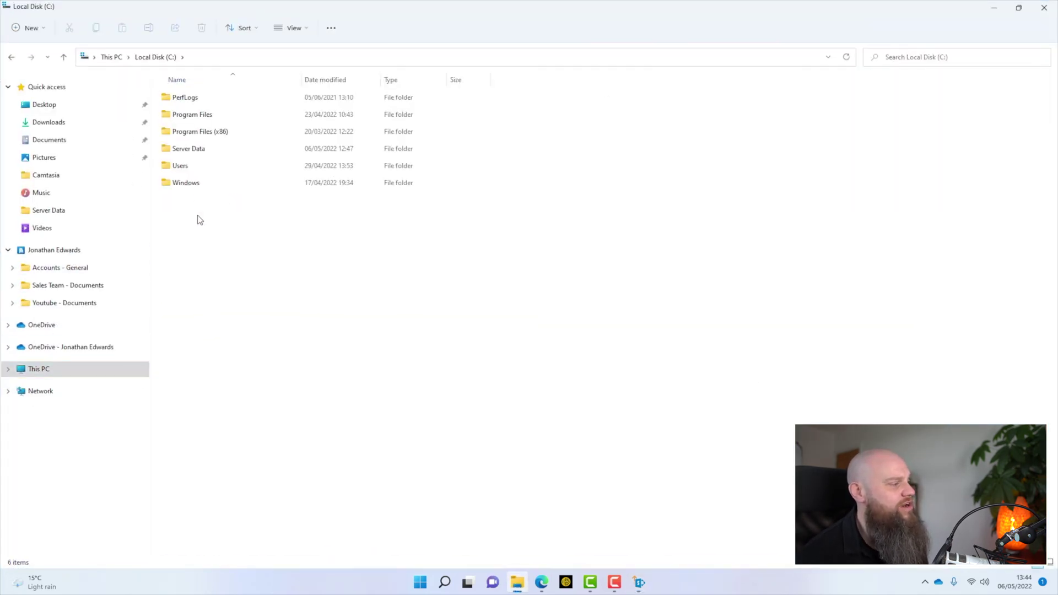
{"action": "double_click", "coordinate": [194, 151]}
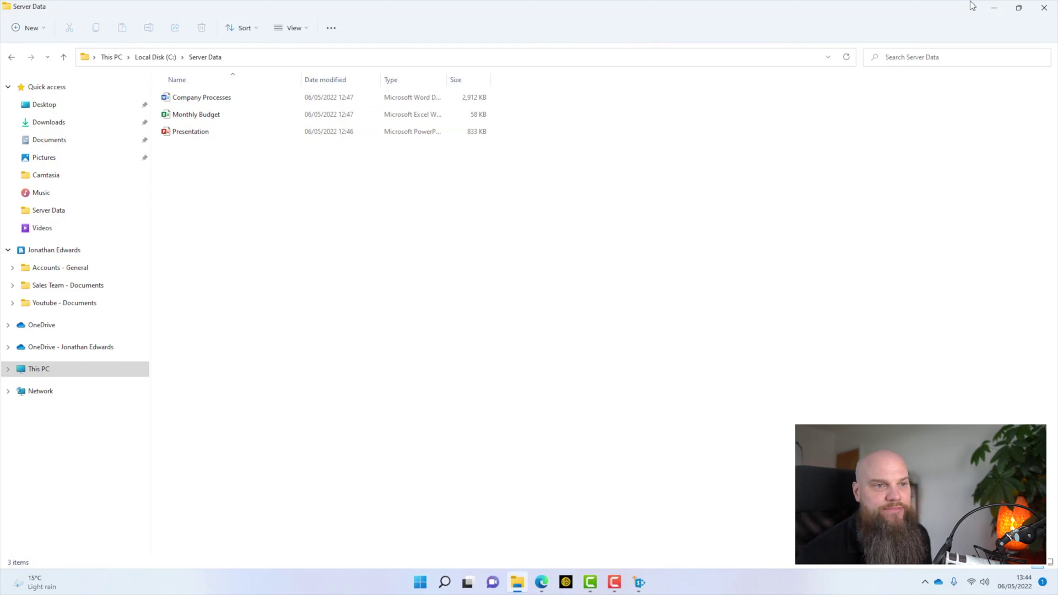
Step: Start a new file-share migration with C:\Server Data as the source folder
{"action": "left_click", "coordinate": [994, 8]}
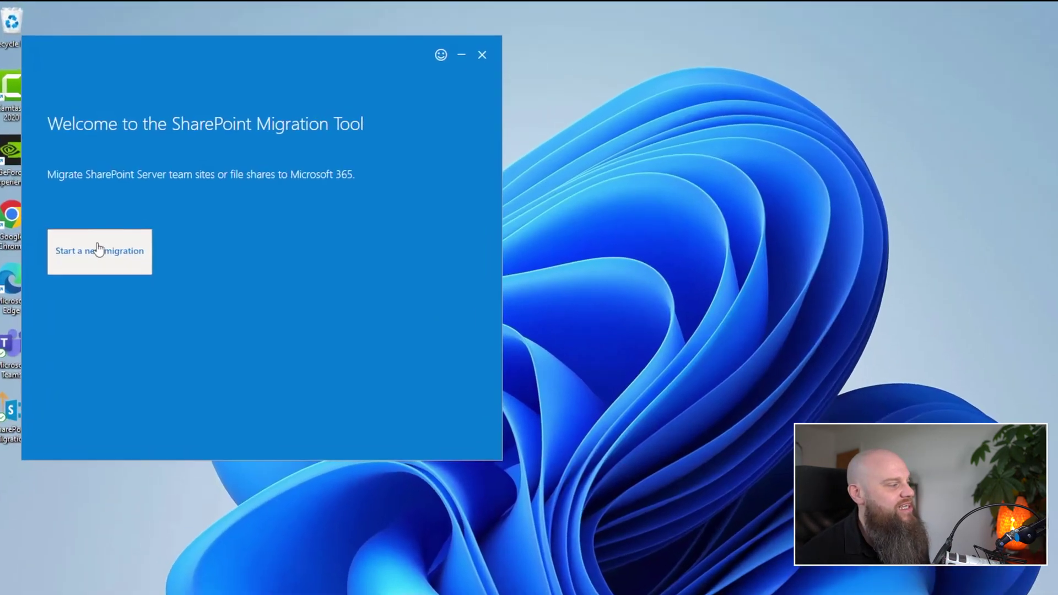
{"action": "left_click", "coordinate": [99, 210]}
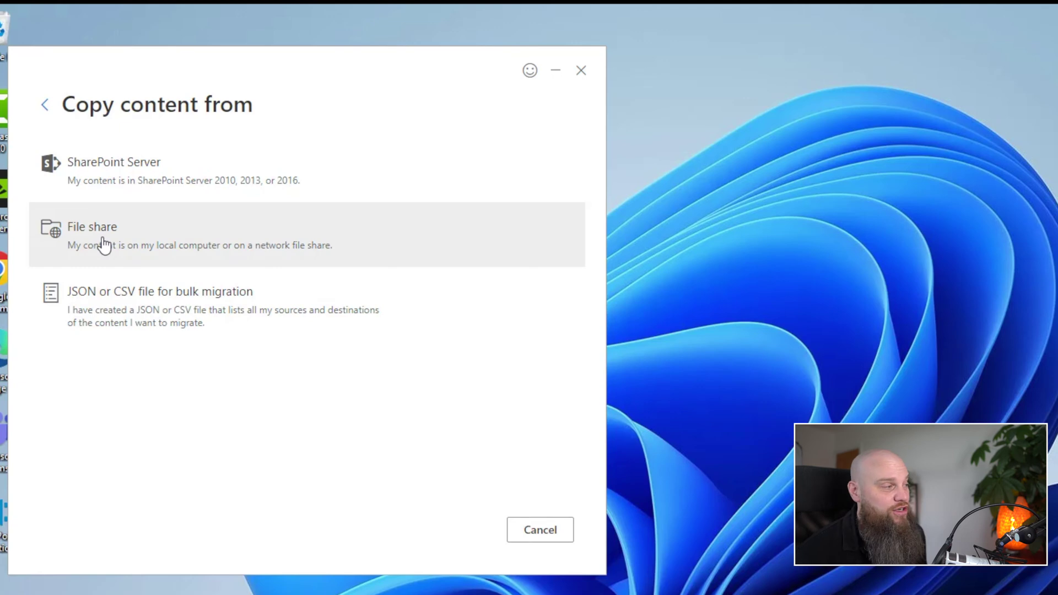
{"action": "left_click", "coordinate": [104, 245]}
{"action": "left_click", "coordinate": [105, 218]}
{"action": "left_click", "coordinate": [625, 444]}
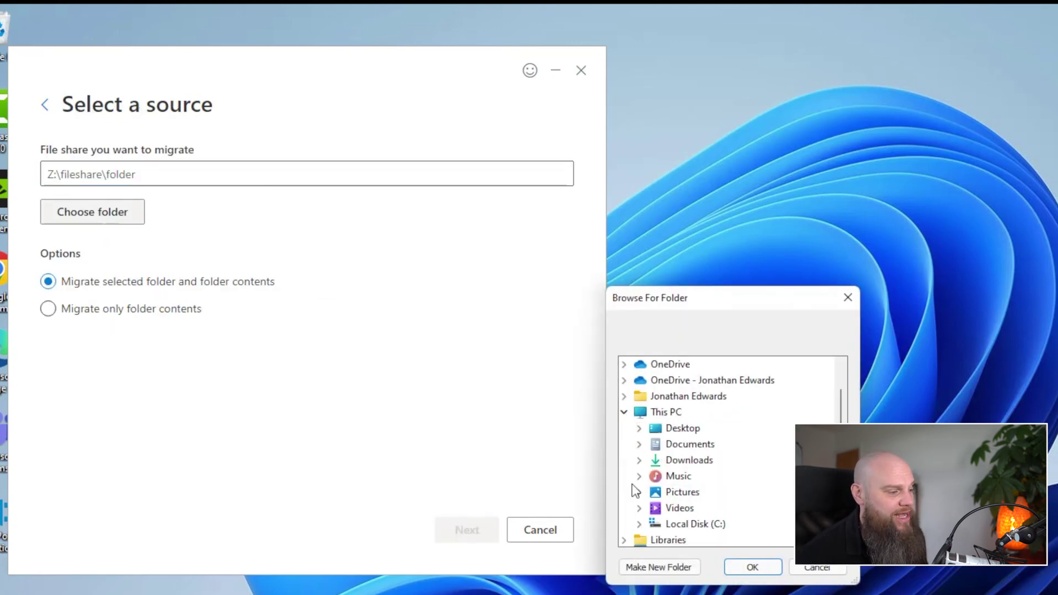
{"action": "double_click", "coordinate": [679, 522]}
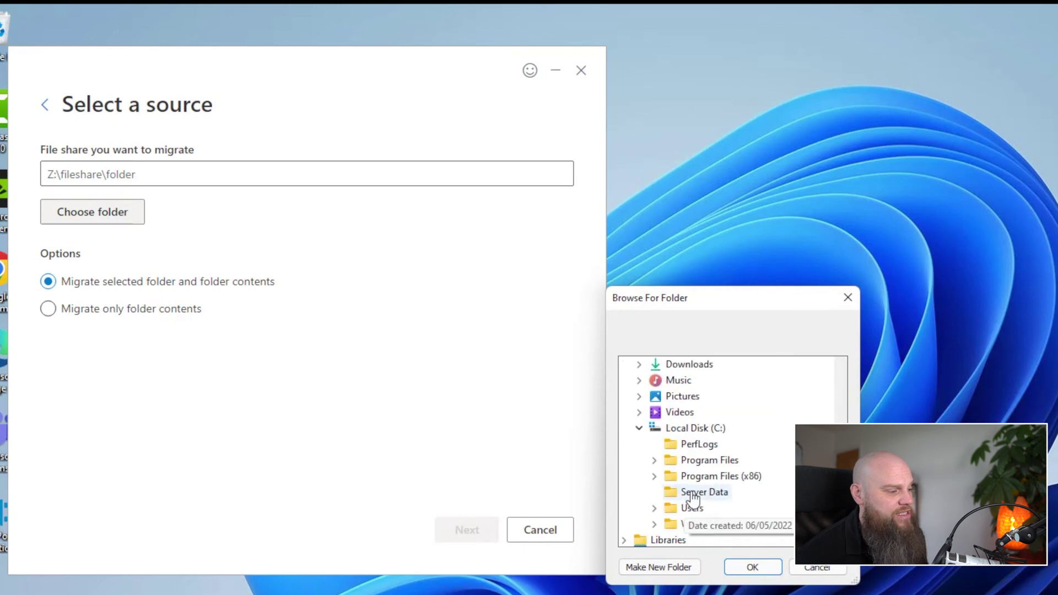
{"action": "left_click", "coordinate": [696, 493]}
{"action": "left_click", "coordinate": [753, 567]}
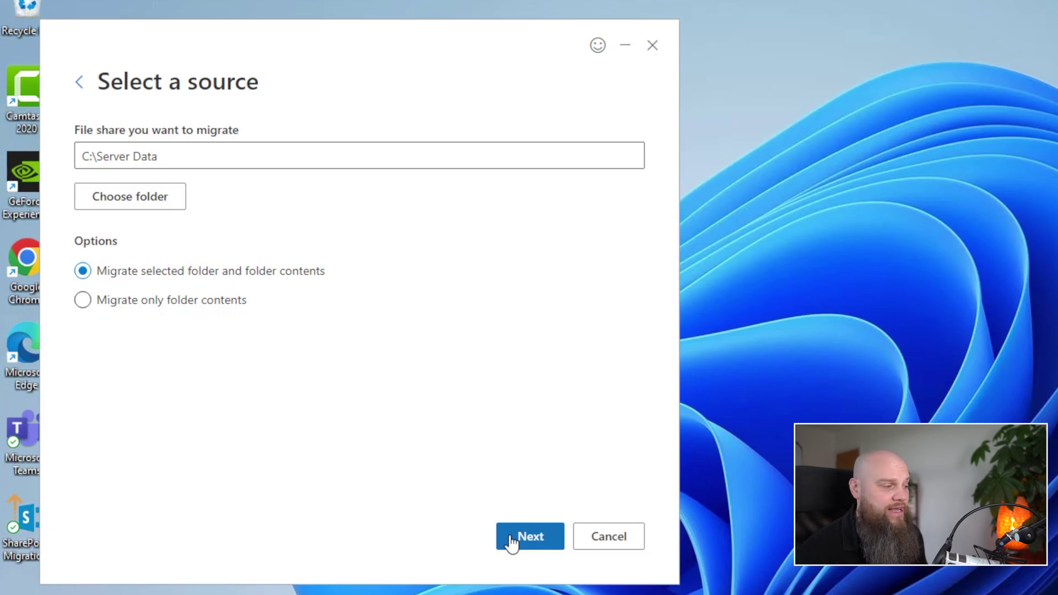
Step: Choose SharePoint as the destination and select the suggested sites/ServerData site address
{"action": "left_click", "coordinate": [512, 542]}
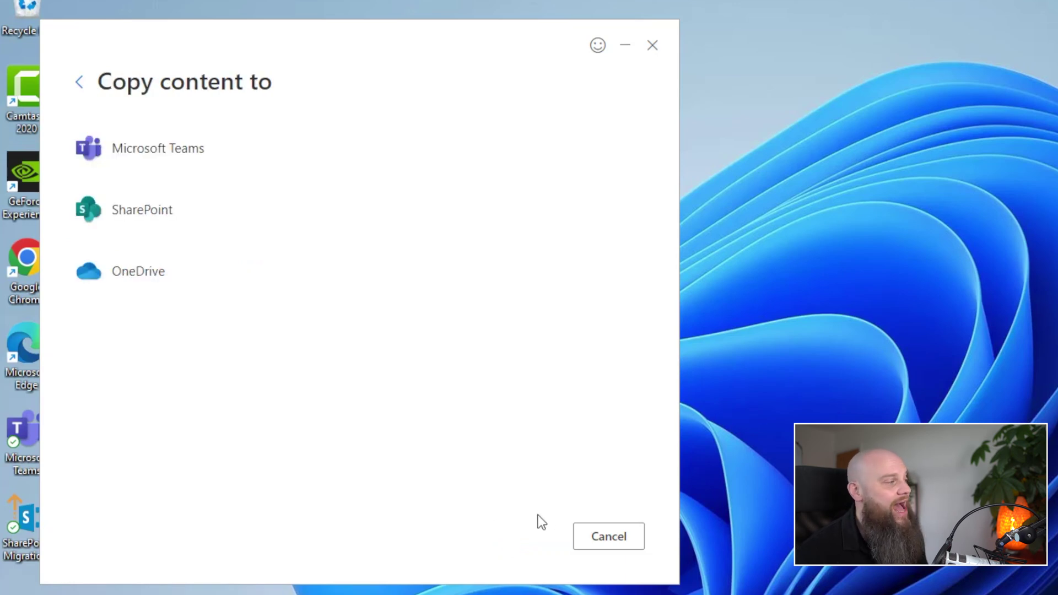
{"action": "left_click", "coordinate": [165, 218]}
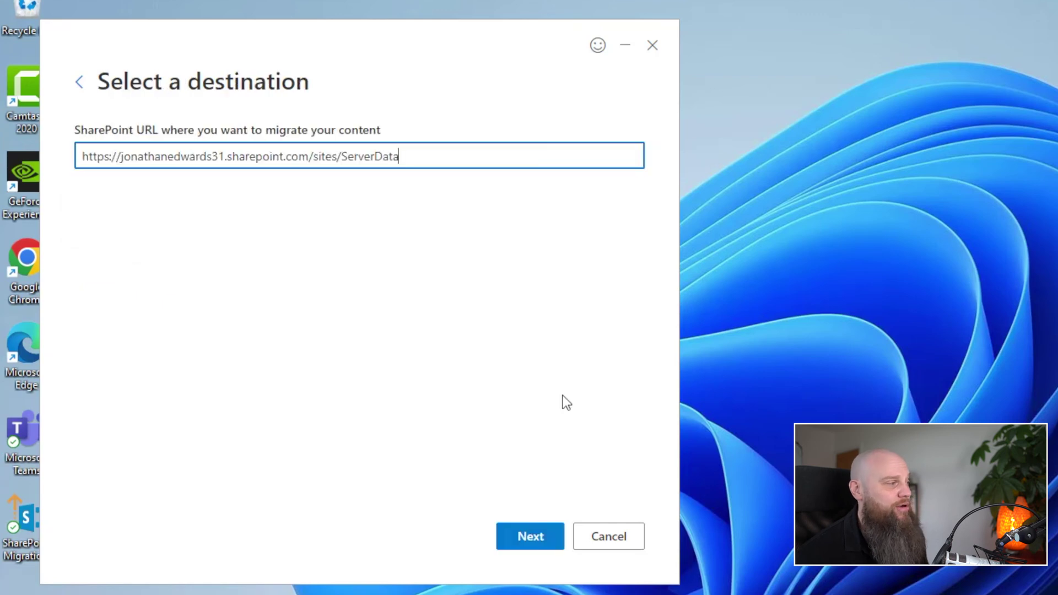
{"action": "triple_click", "coordinate": [309, 156]}
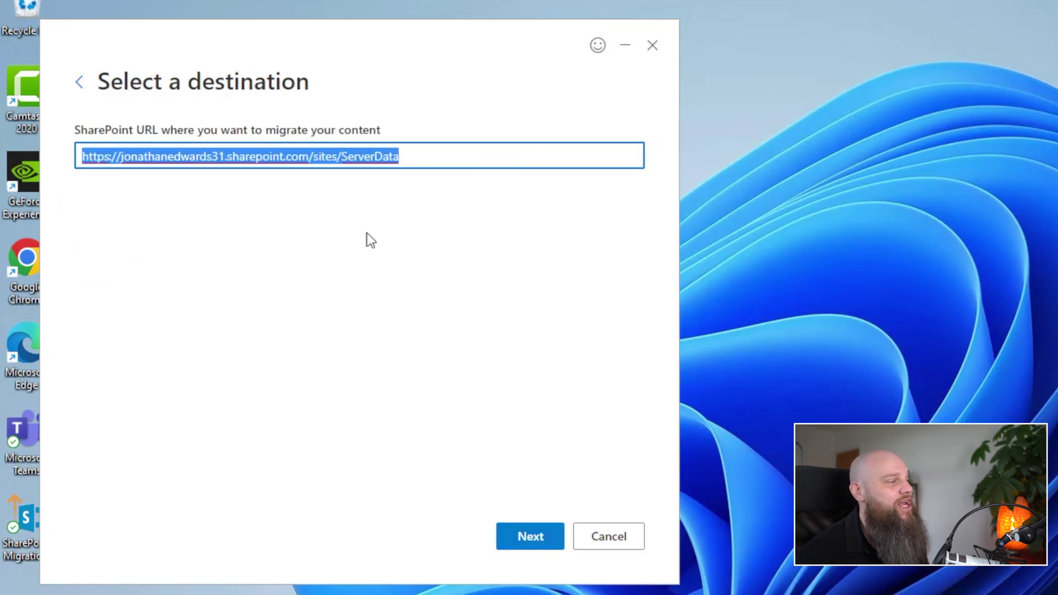
{"action": "left_click", "coordinate": [449, 149]}
{"action": "left_click", "coordinate": [346, 156]}
{"action": "left_click_drag", "start_coordinate": [348, 156], "coordinate": [82, 156]}
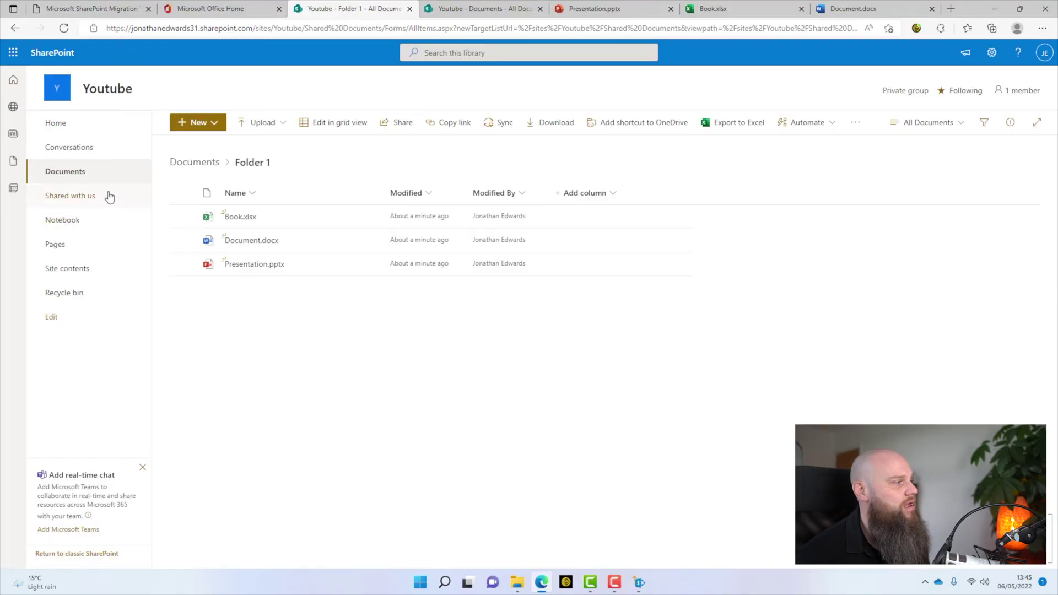
Step: From the Documents library, copy the site web address up to /sites/Youtube/
{"action": "left_click", "coordinate": [80, 172]}
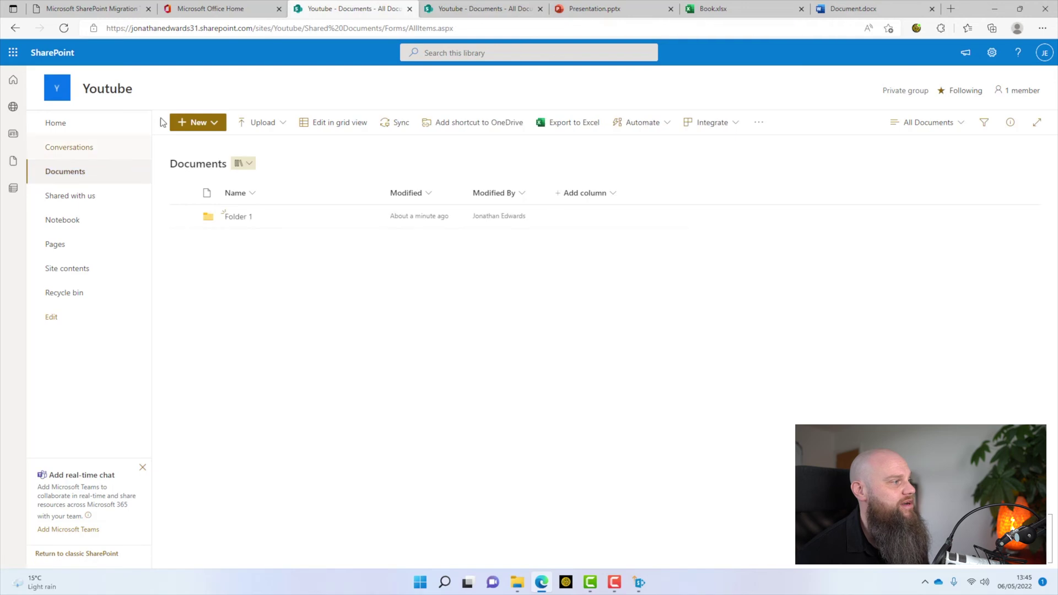
{"action": "left_click", "coordinate": [247, 29]}
{"action": "left_click", "coordinate": [328, 28]}
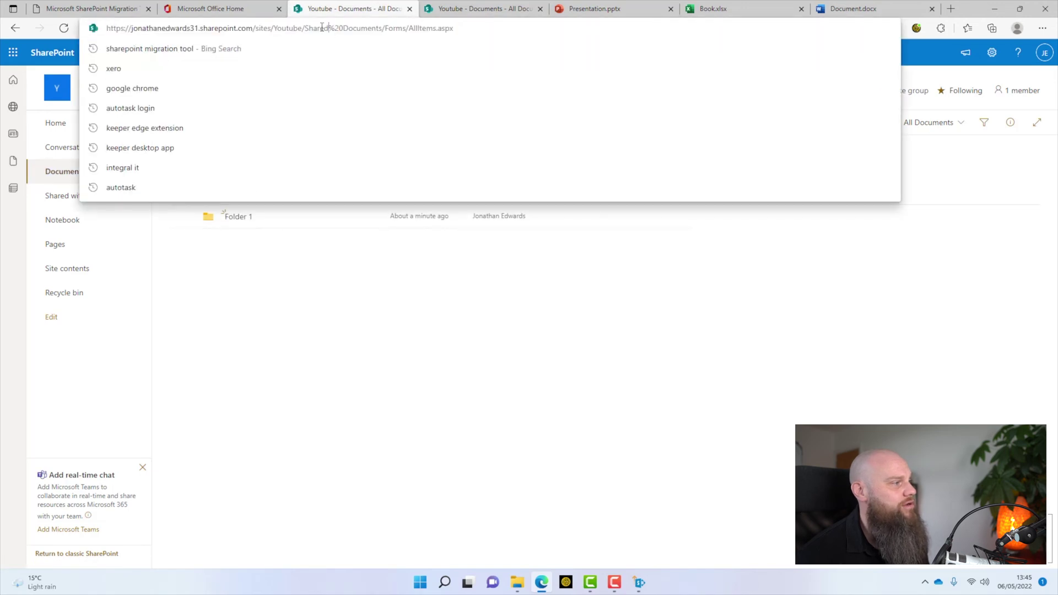
{"action": "left_click_drag", "start_coordinate": [304, 27], "coordinate": [105, 28]}
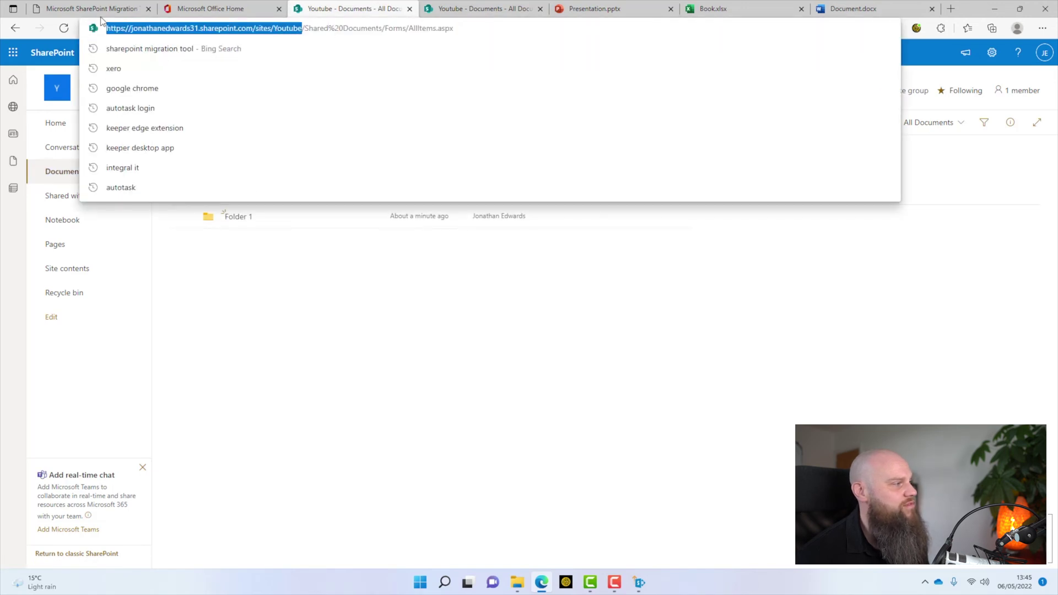
{"action": "right_click", "coordinate": [245, 31]}
{"action": "left_click", "coordinate": [270, 132]}
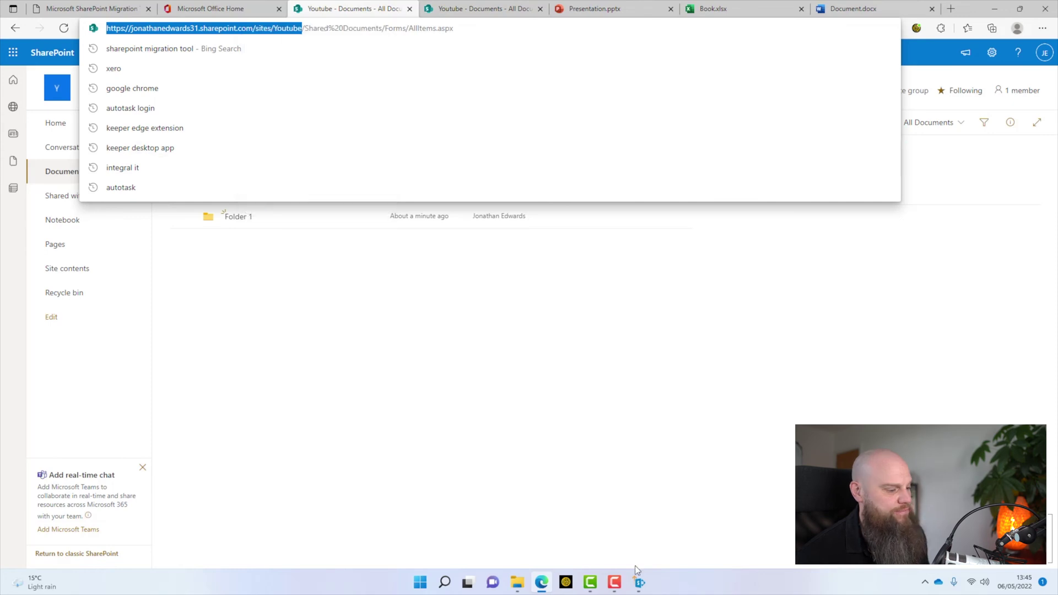
Step: Replace the destination site address with the copied Youtube site URL
{"action": "left_click", "coordinate": [639, 583]}
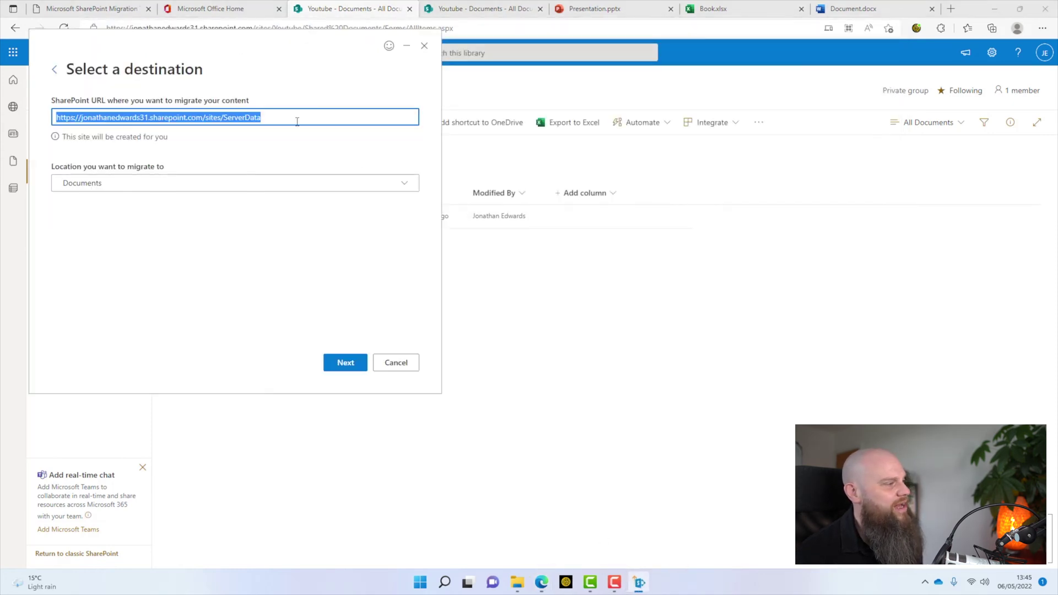
{"action": "left_click_drag", "start_coordinate": [293, 117], "coordinate": [17, 94]}
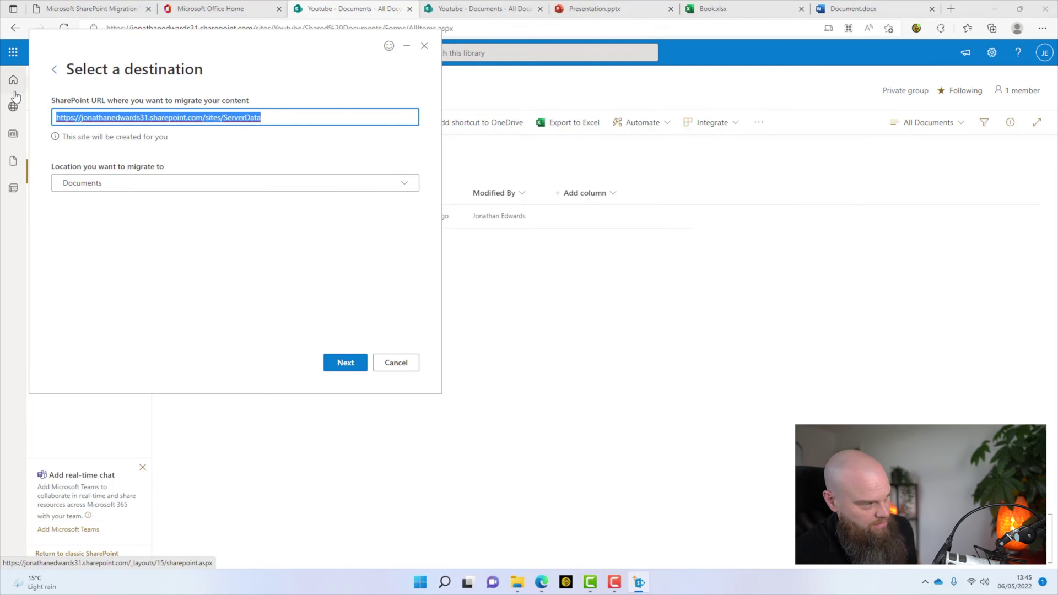
{"action": "key", "text": "ctrl+v"}
{"action": "left_click", "coordinate": [354, 364]}
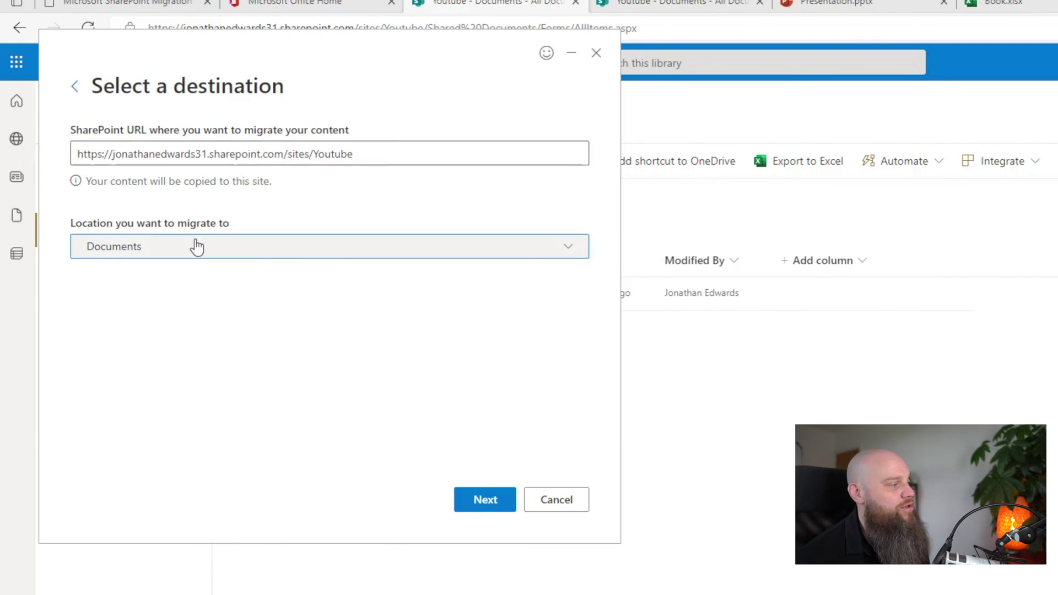
Step: Keep Documents as the target library and accept the migration name to reach settings
{"action": "left_click", "coordinate": [196, 246]}
{"action": "left_click", "coordinate": [127, 303]}
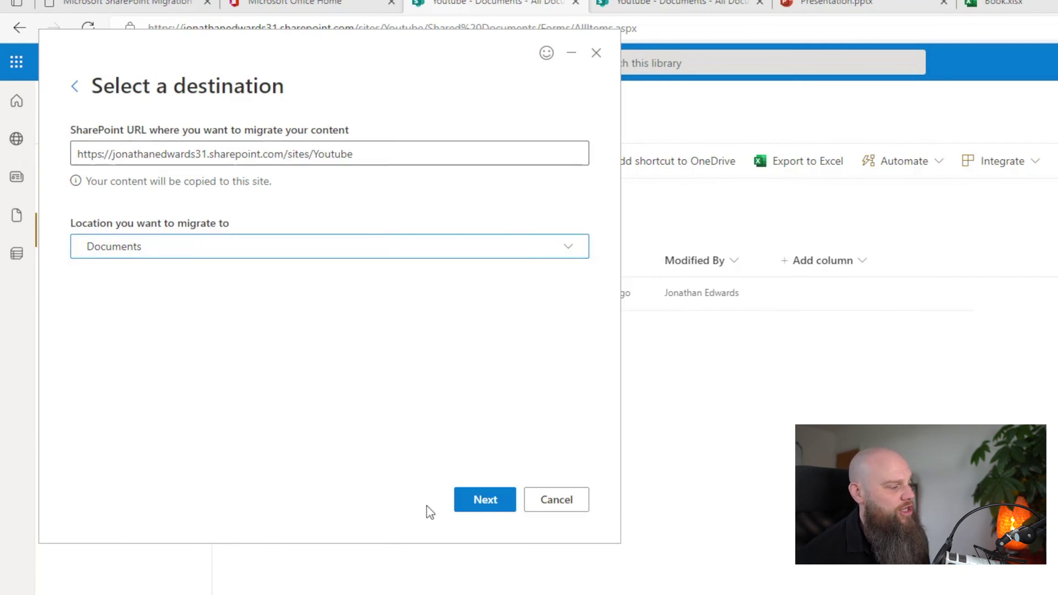
{"action": "left_click", "coordinate": [485, 503]}
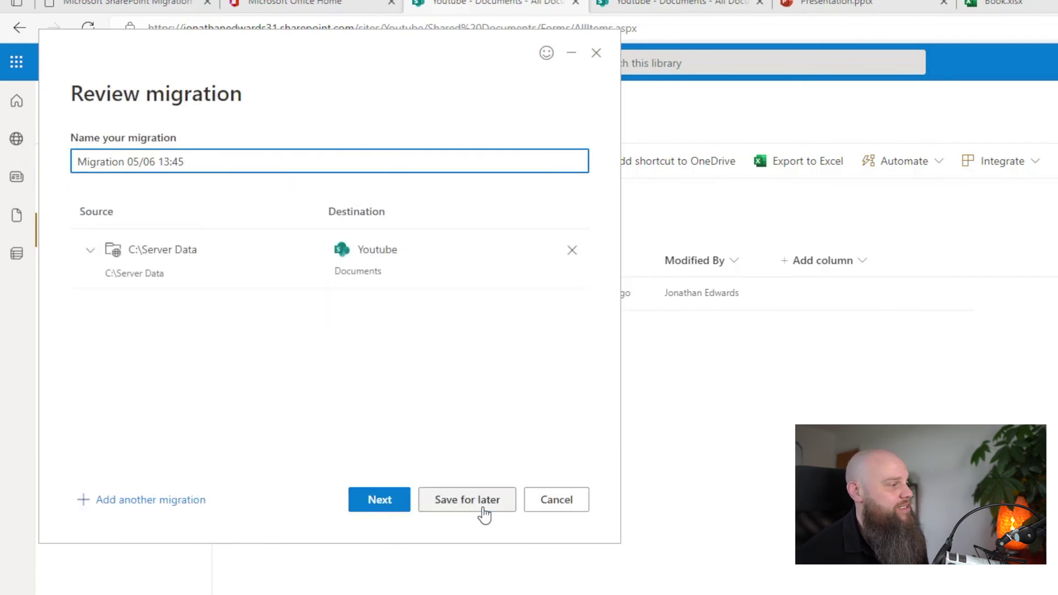
{"action": "left_click", "coordinate": [378, 503]}
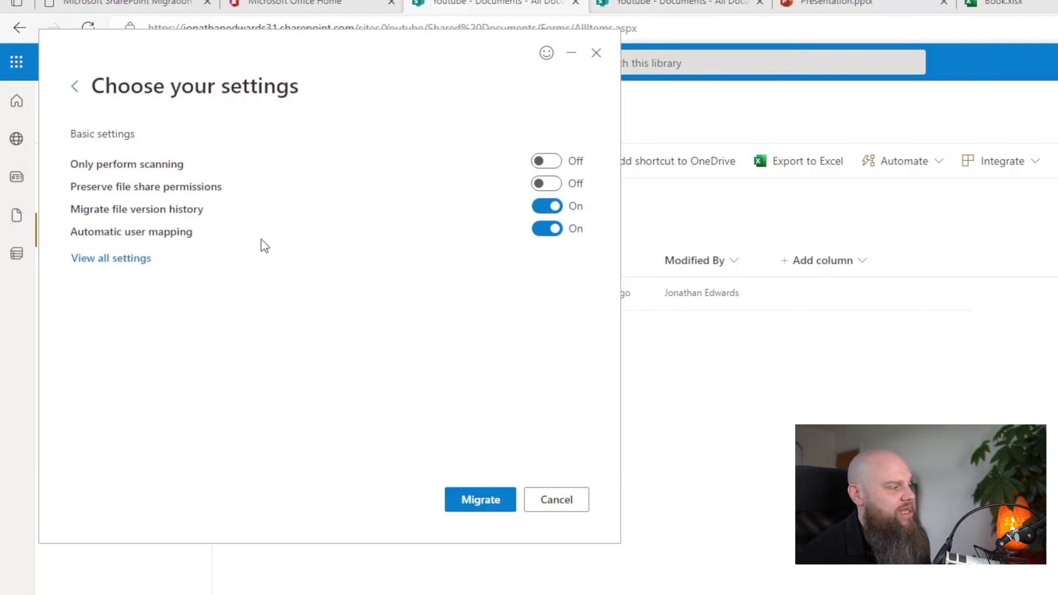
Step: Look over all migration settings, run the migration, and close the save prompt without saving
{"action": "left_click", "coordinate": [114, 259]}
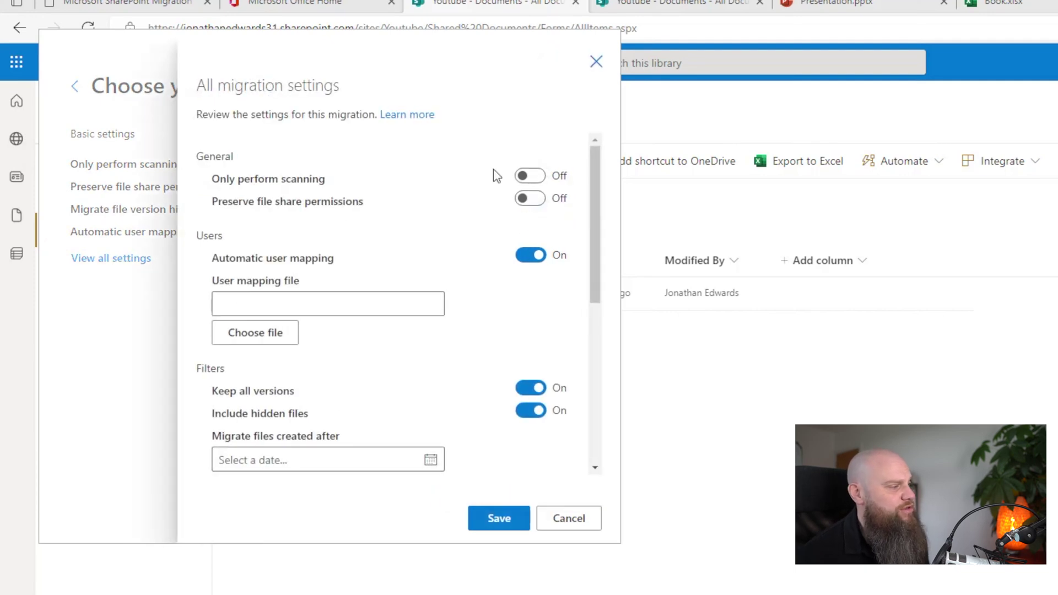
{"action": "left_click", "coordinate": [595, 62]}
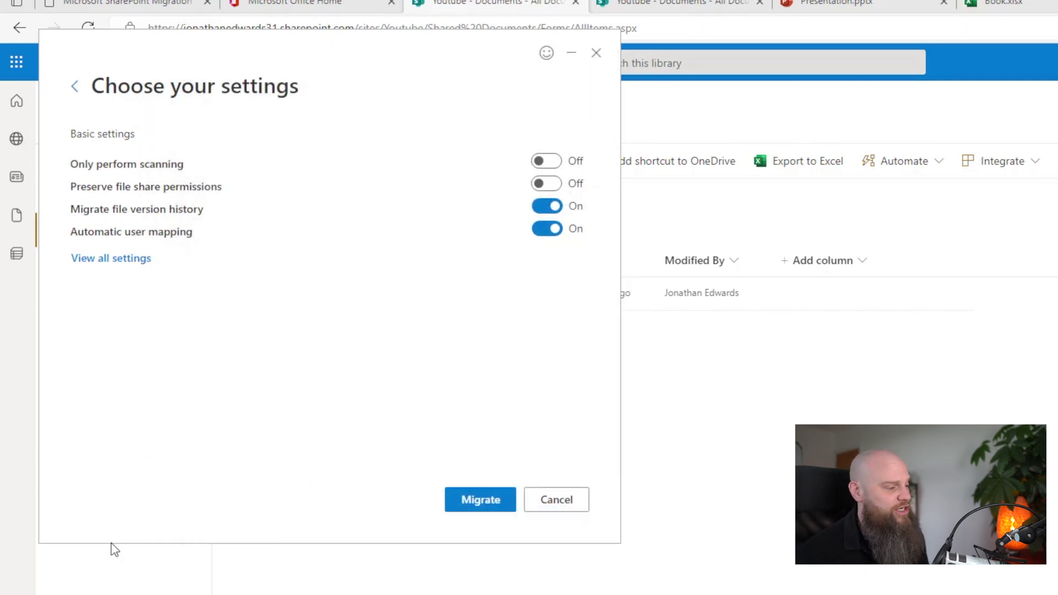
{"action": "left_click", "coordinate": [487, 510]}
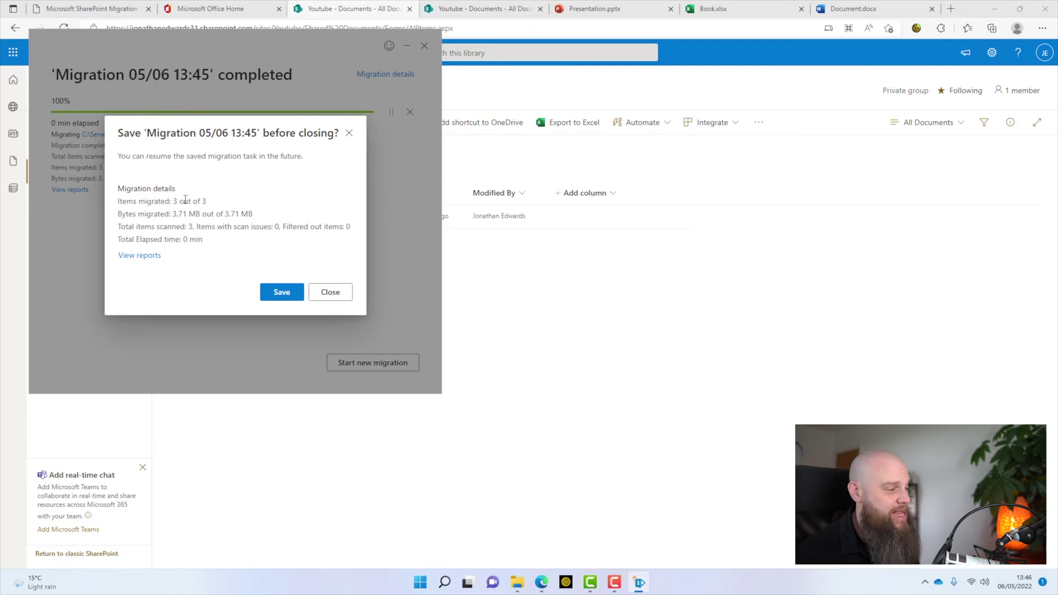
{"action": "left_click", "coordinate": [331, 293]}
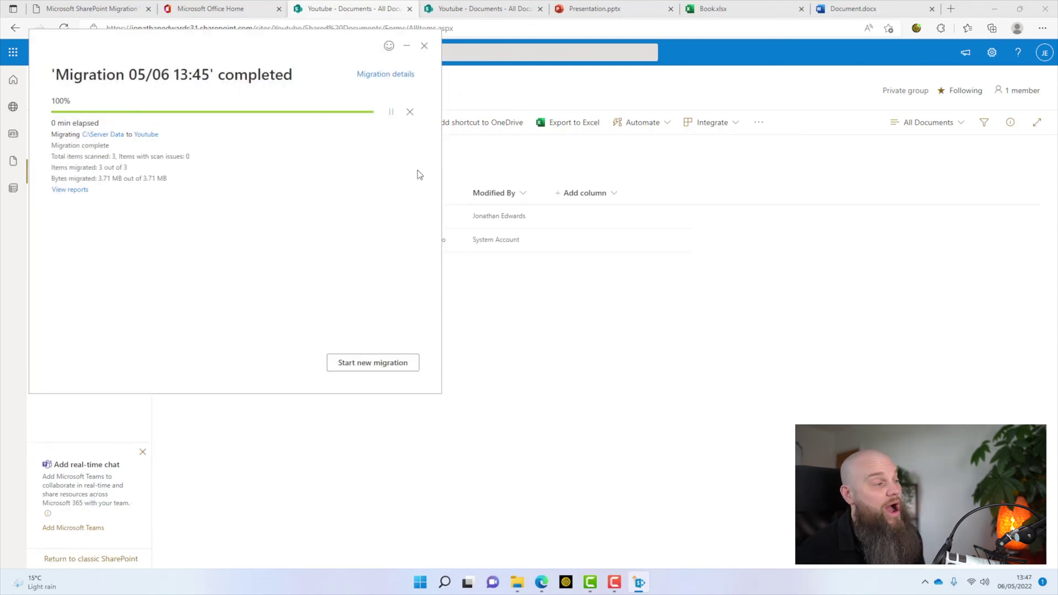
Step: Open Company Processes.docx from the migrated Server Data folder in Word for the web
{"action": "left_click", "coordinate": [407, 46]}
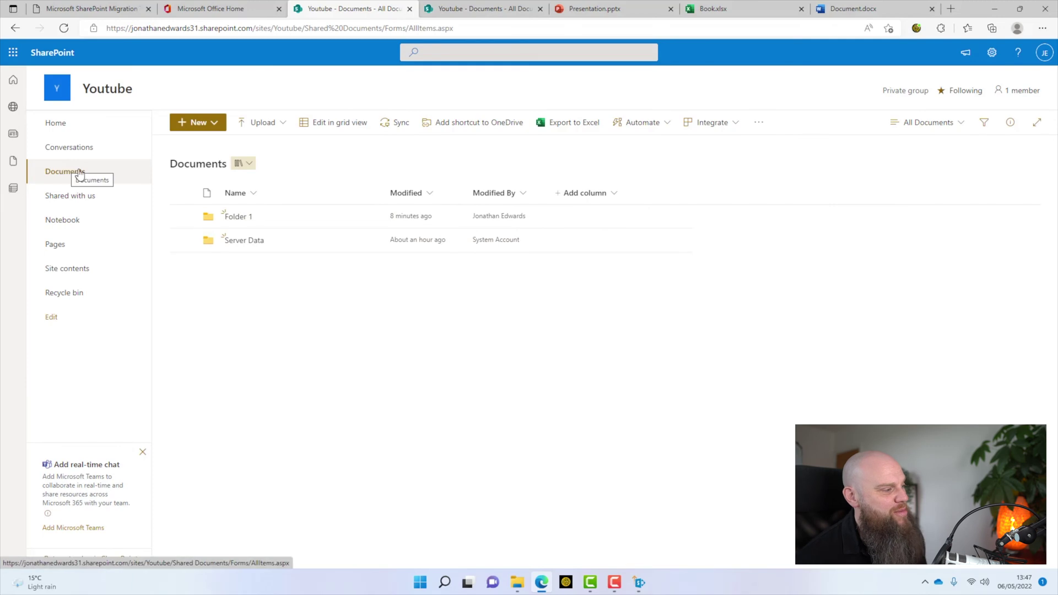
{"action": "left_click", "coordinate": [251, 246]}
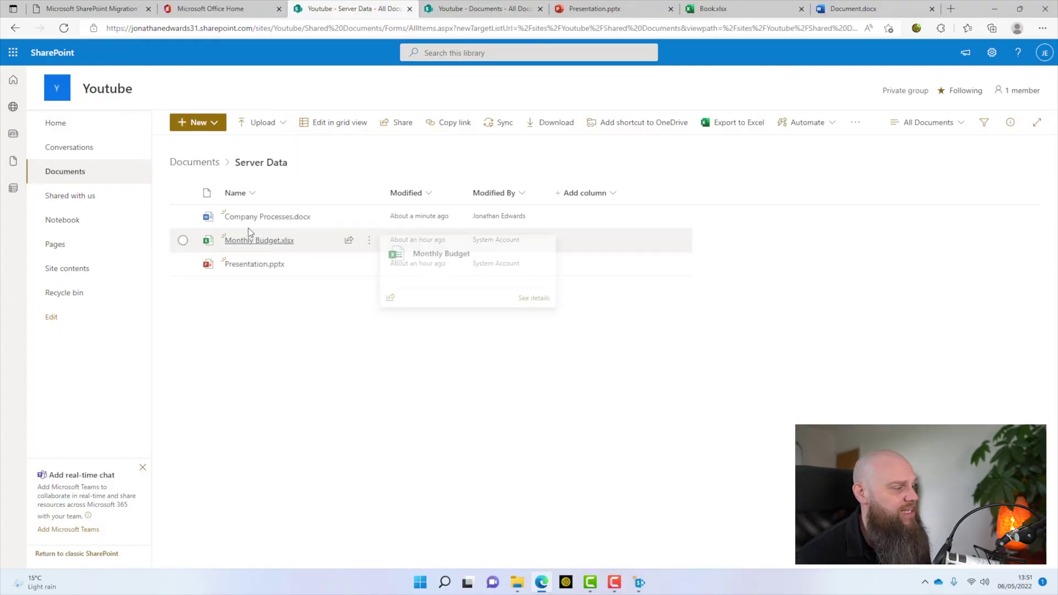
{"action": "left_click", "coordinate": [261, 220]}
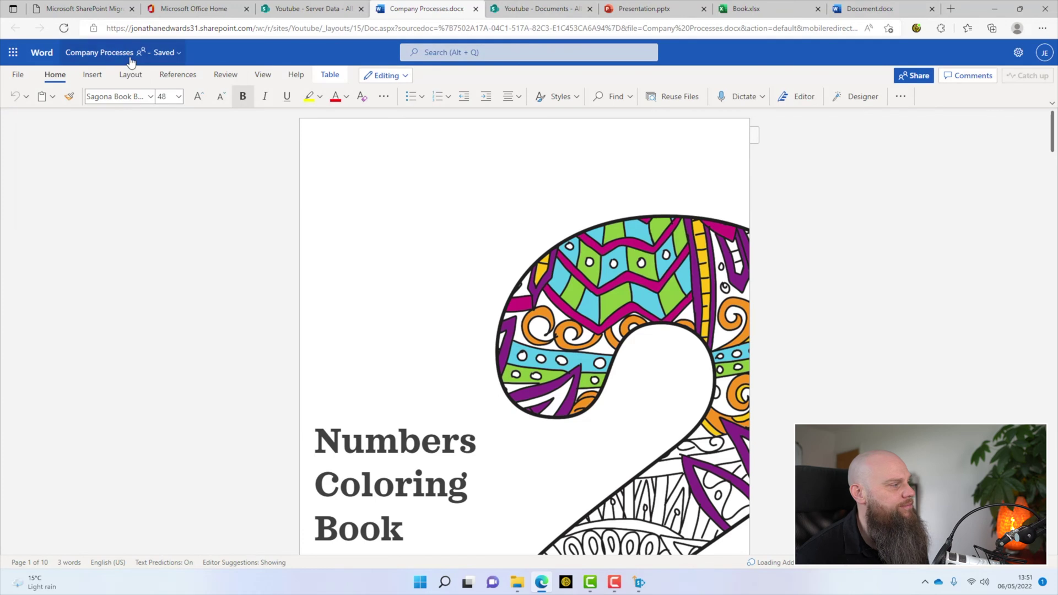
Step: Preview the 1-hour-old version of Company Processes from version history, then return to the current version
{"action": "left_click", "coordinate": [104, 53]}
{"action": "left_click", "coordinate": [69, 221]}
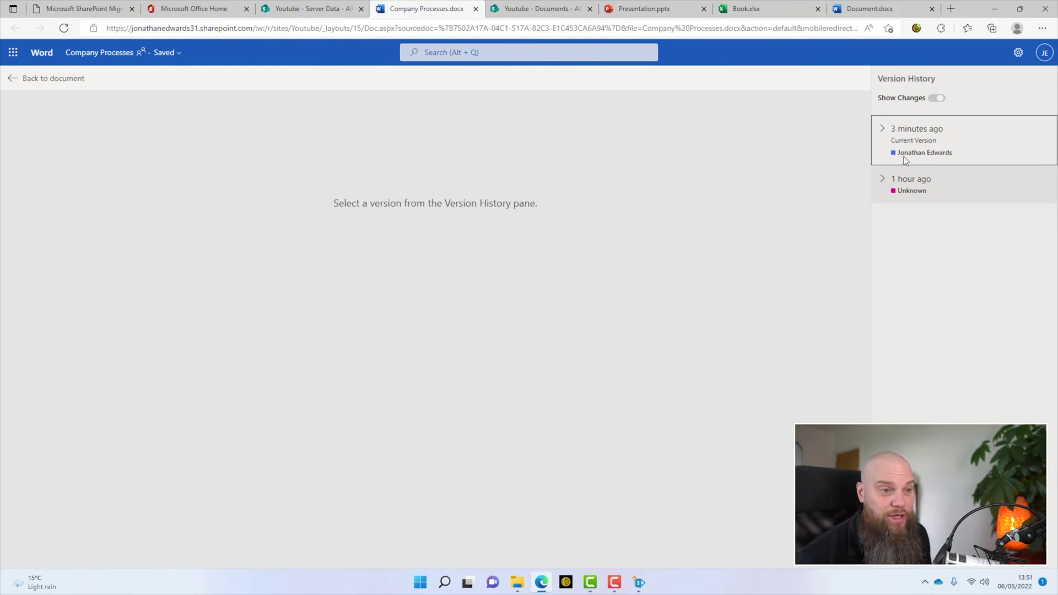
{"action": "left_click", "coordinate": [894, 190]}
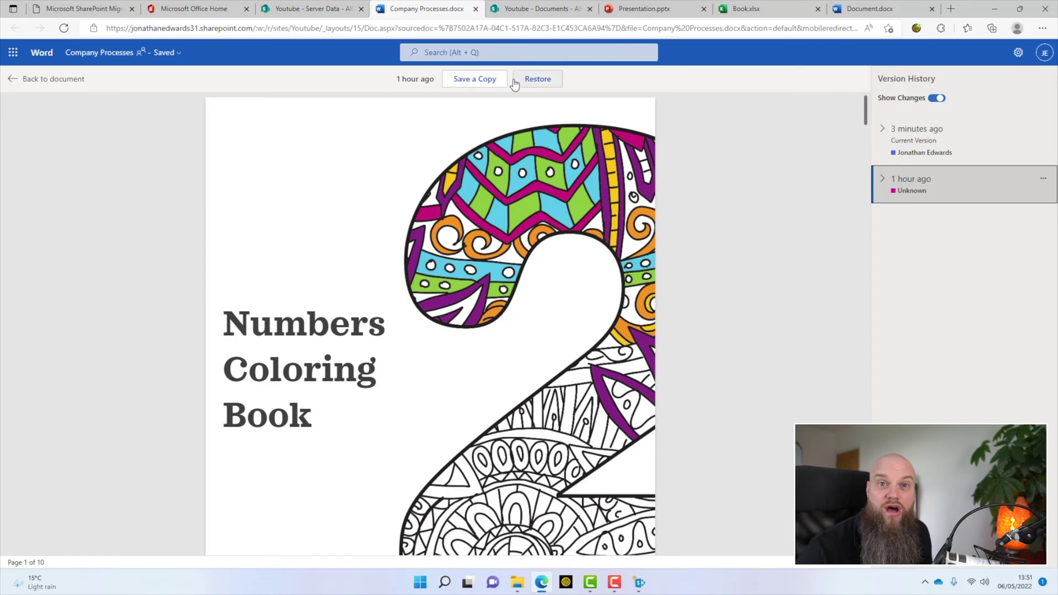
{"action": "left_click", "coordinate": [919, 135]}
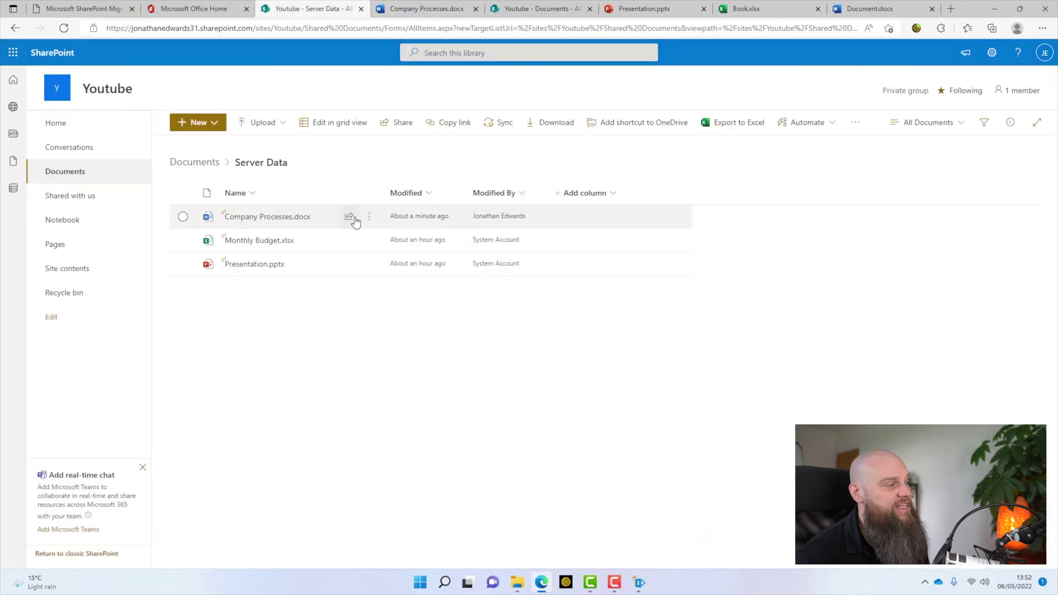
Step: Delete Monthly Budget.xlsx from the Server Data library to the recycle bin
{"action": "right_click", "coordinate": [258, 246]}
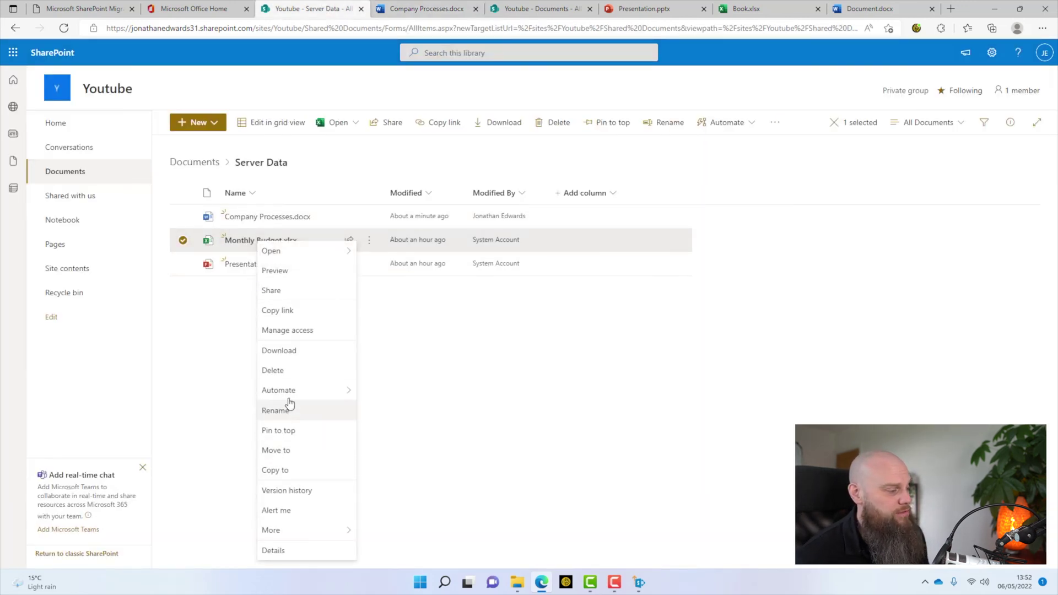
{"action": "left_click", "coordinate": [284, 370]}
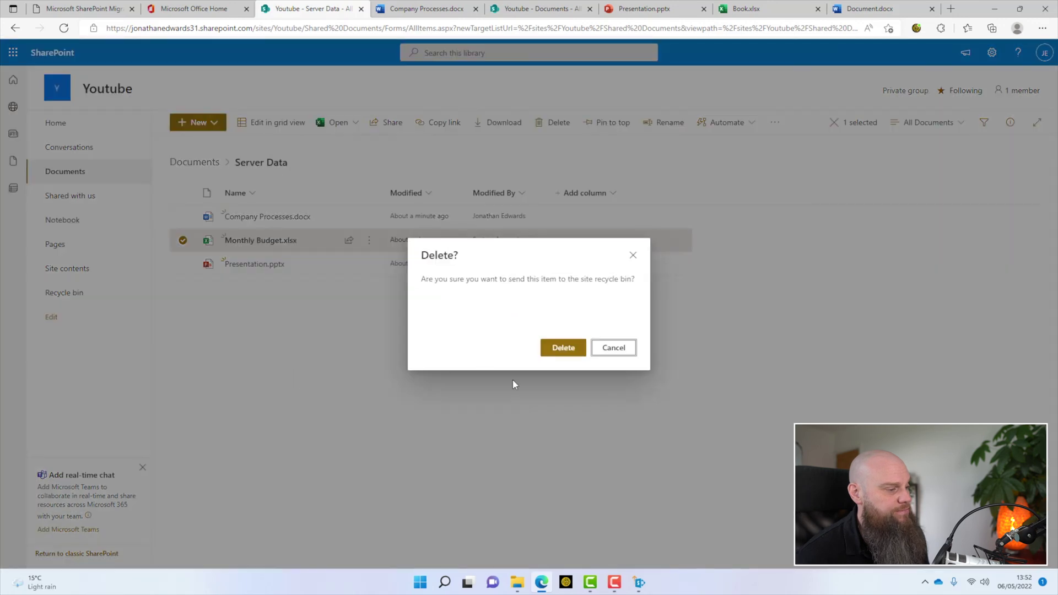
{"action": "left_click", "coordinate": [563, 348]}
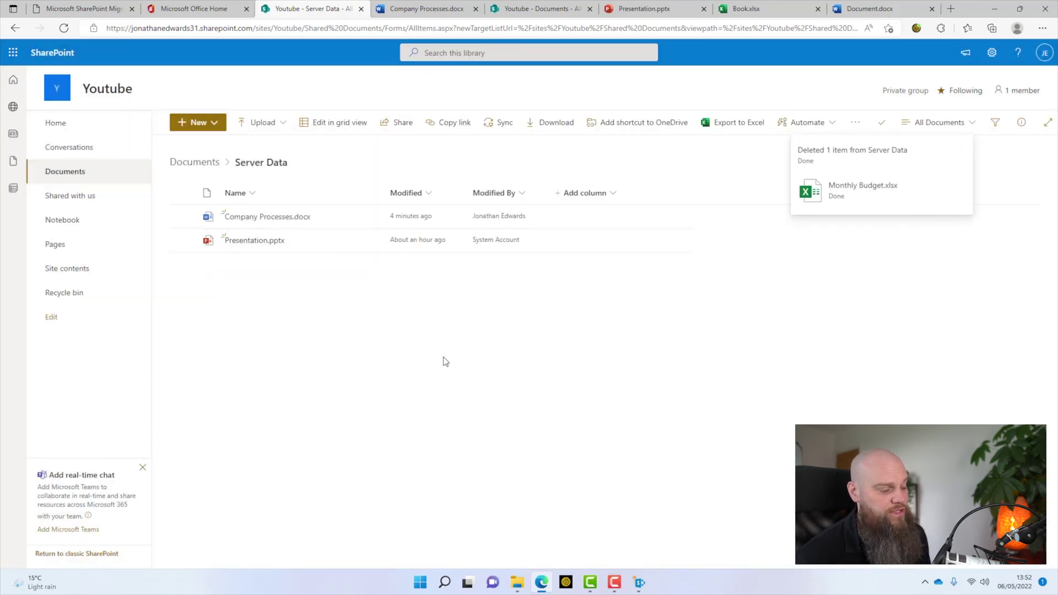
{"action": "left_click", "coordinate": [516, 585]}
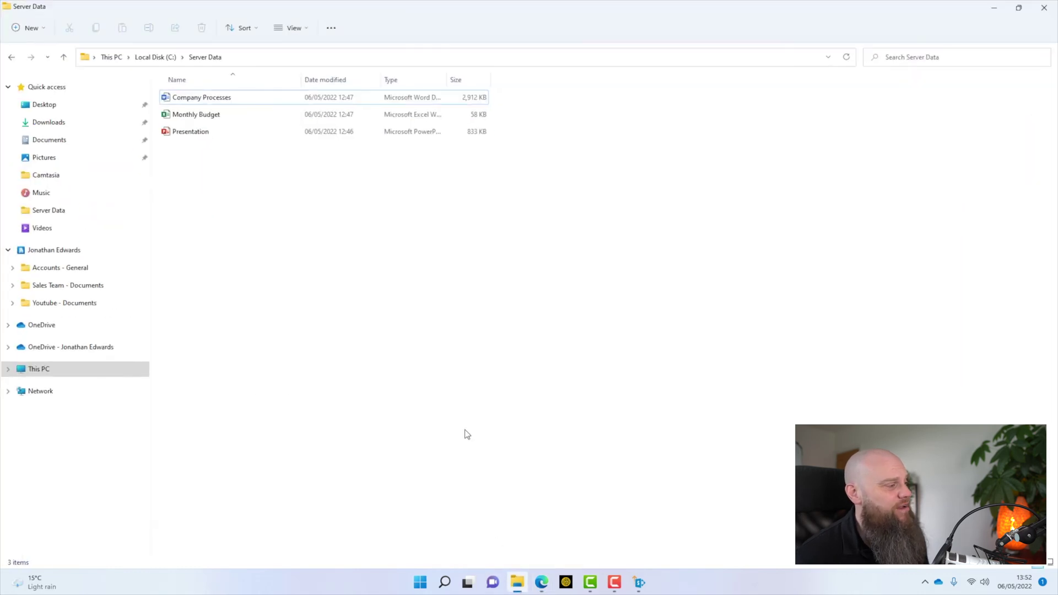
Step: Check the synced Youtube - Documents Server Data folder in File Explorer, then return to the browser
{"action": "left_click", "coordinate": [70, 303]}
{"action": "double_click", "coordinate": [189, 115]}
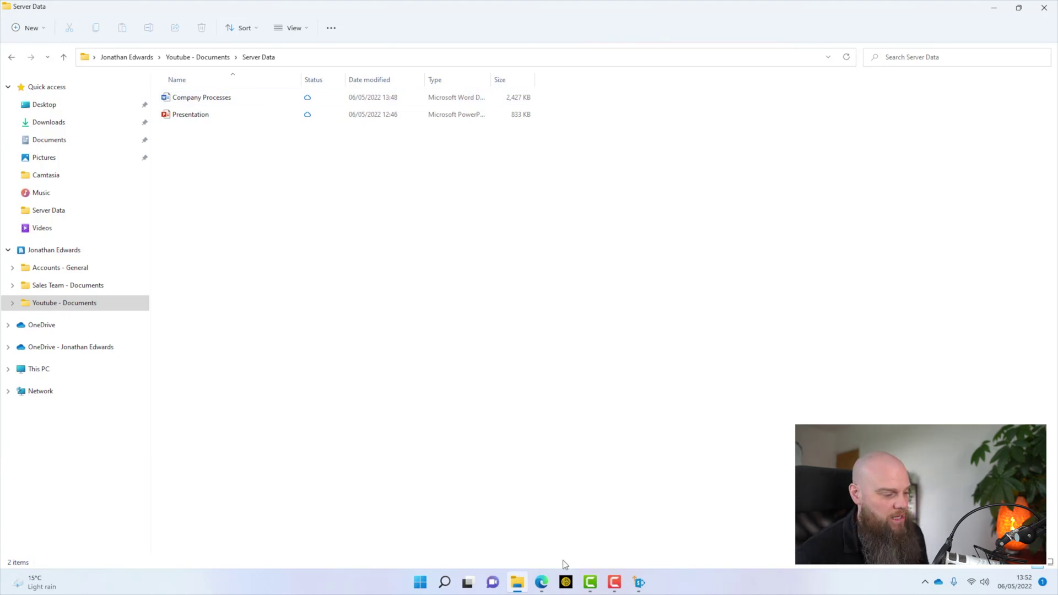
{"action": "left_click", "coordinate": [551, 581]}
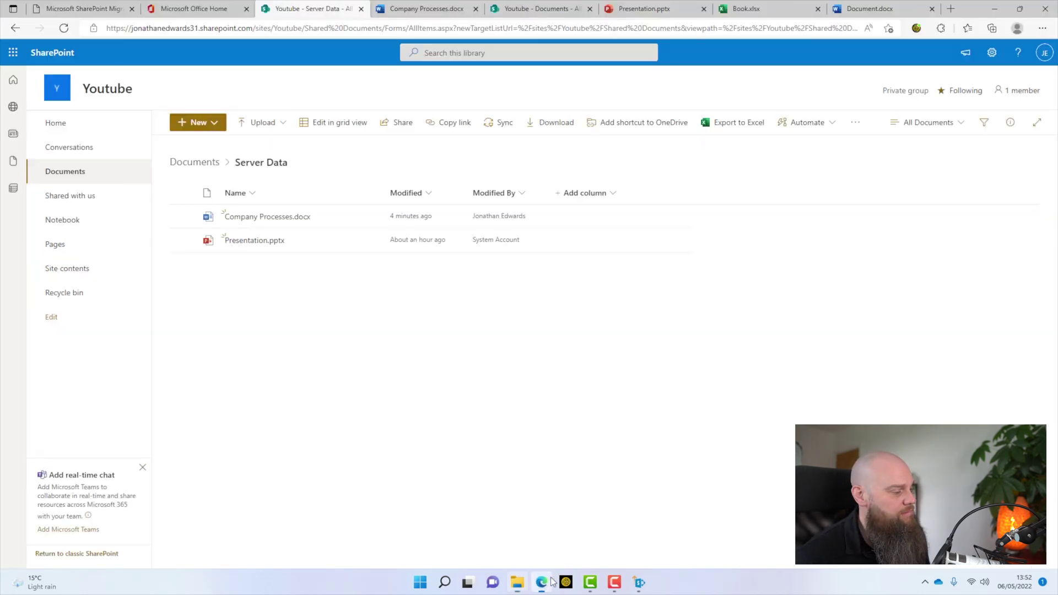
Step: Restore Monthly Budget.xlsx from the site recycle bin and reopen Server Data to confirm it
{"action": "left_click", "coordinate": [93, 297]}
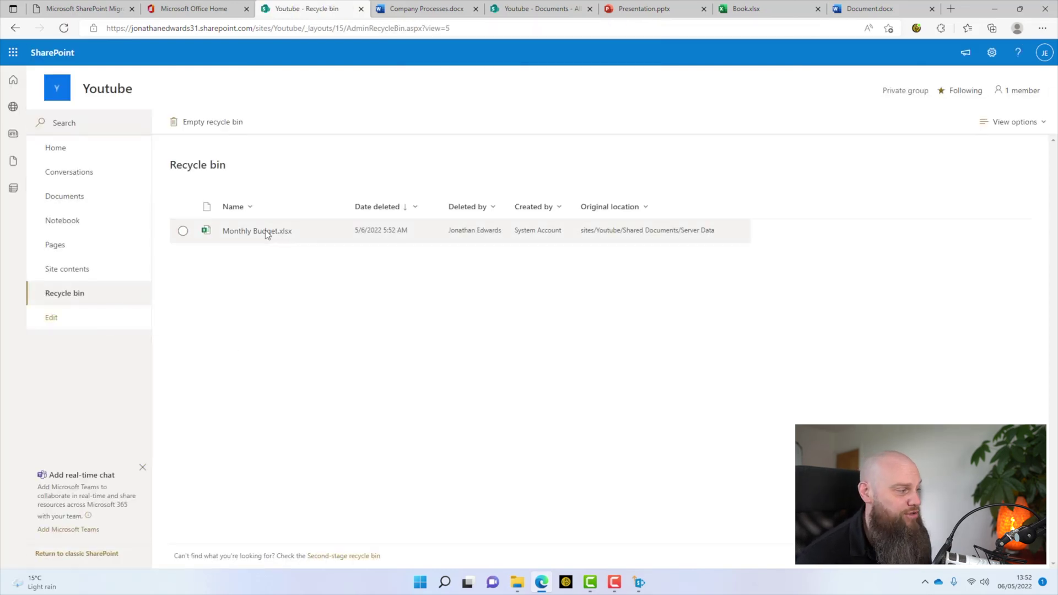
{"action": "right_click", "coordinate": [266, 230]}
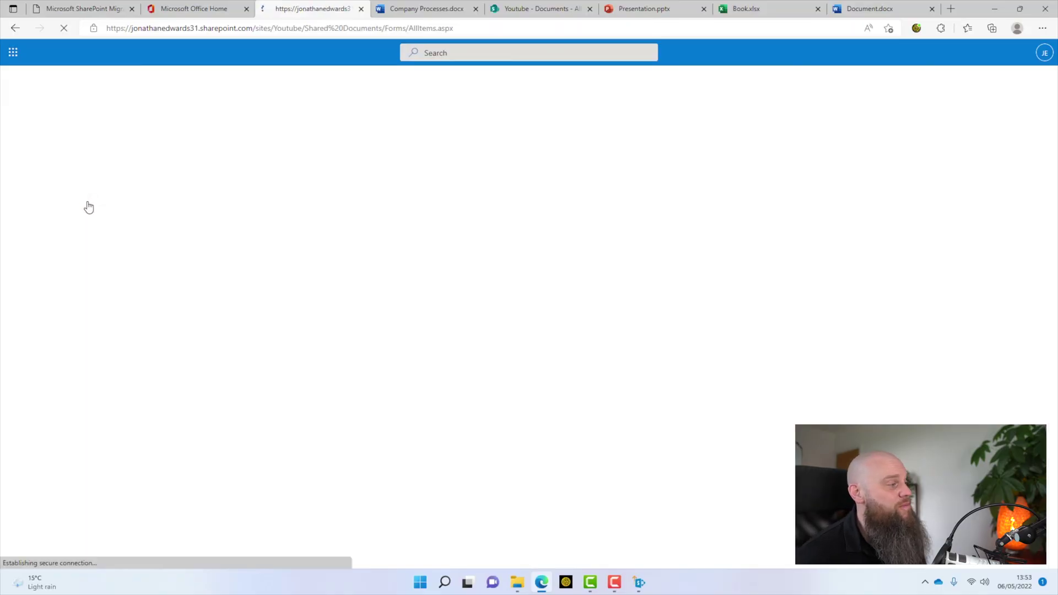
{"action": "left_click", "coordinate": [255, 241]}
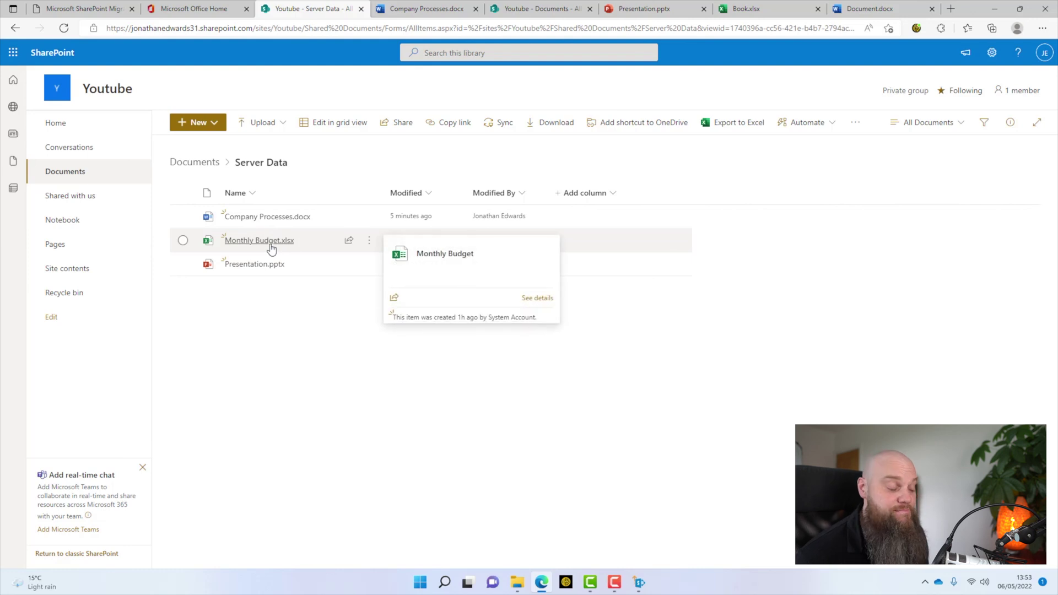
Step: Back in File Explorer, select the restored Monthly Budget file in the synced Server Data folder
{"action": "left_click", "coordinate": [518, 582]}
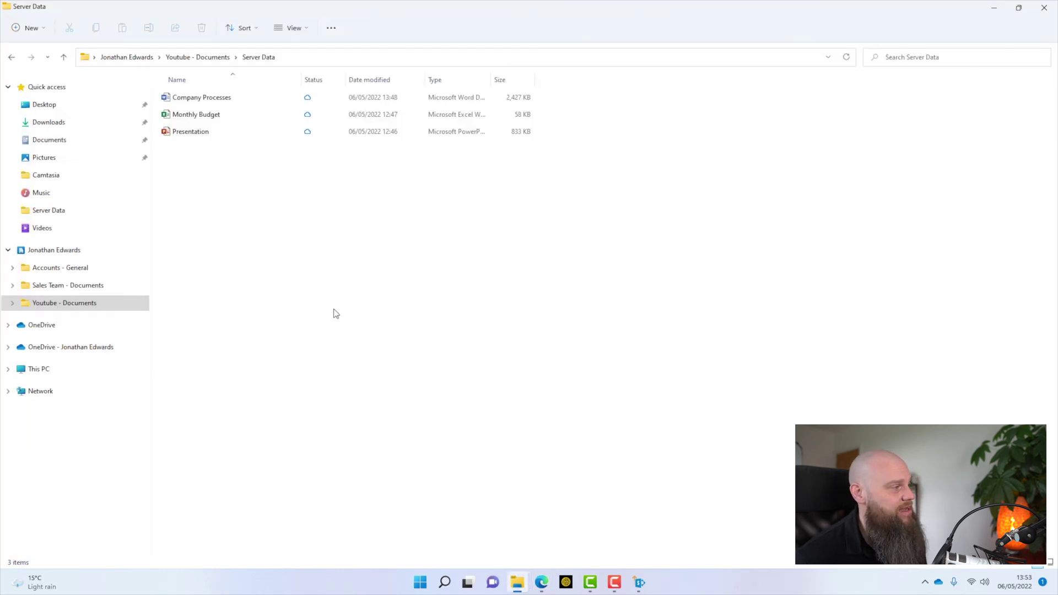
{"action": "left_click", "coordinate": [225, 118]}
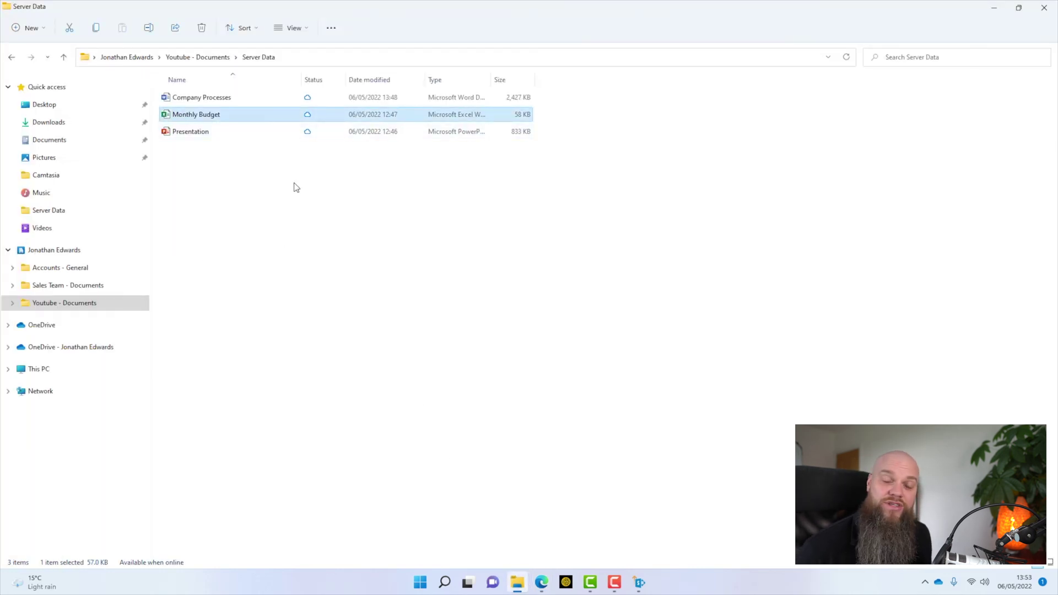